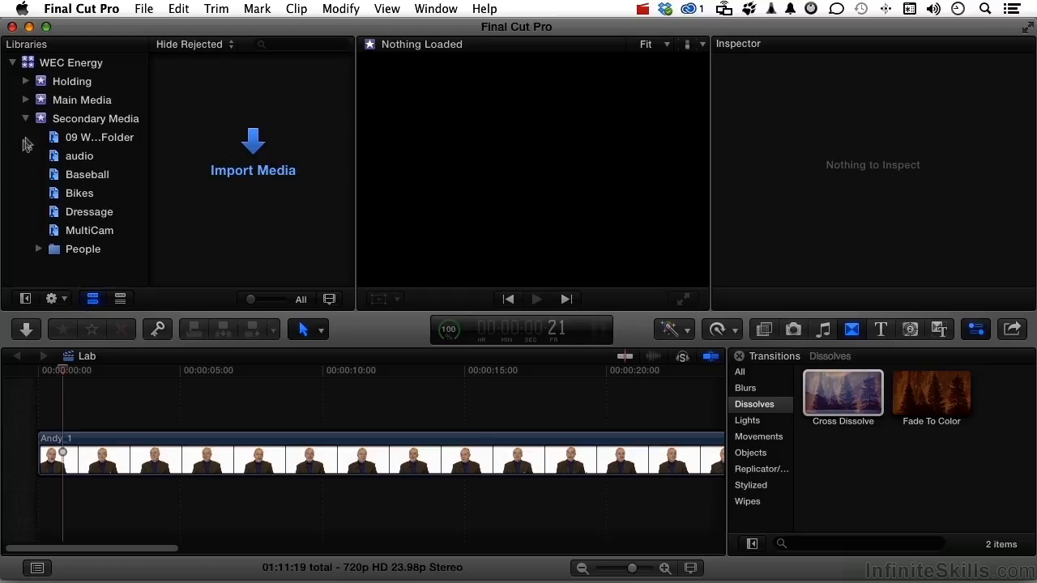
- Collapse the Secondary Media event, set the timeline clip appearance to filmstrips only, and slightly reduce the clip height
{"action": "left_click", "coordinate": [26, 119]}
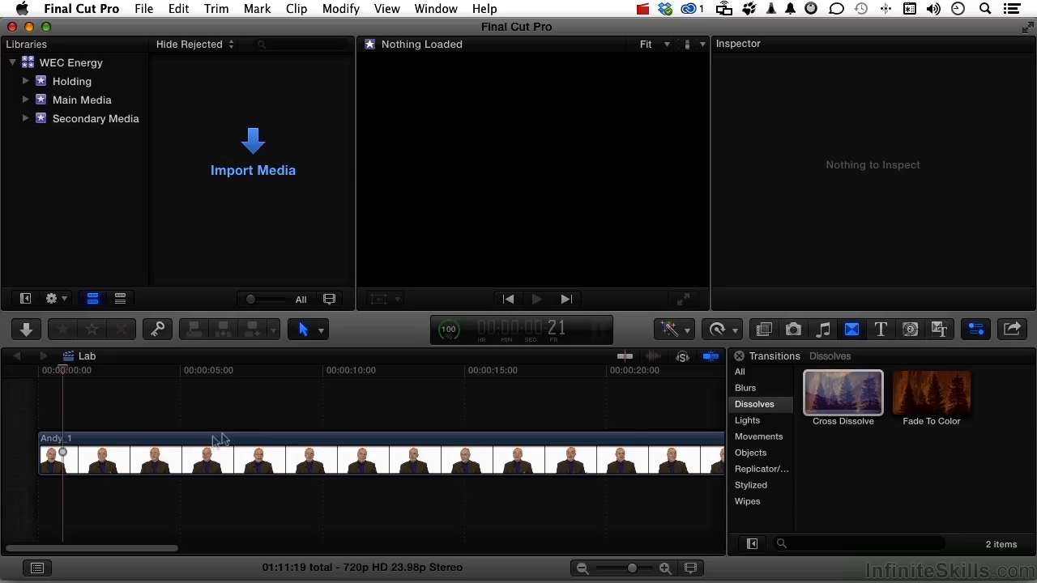
{"action": "left_click", "coordinate": [690, 568]}
{"action": "left_click", "coordinate": [710, 459]}
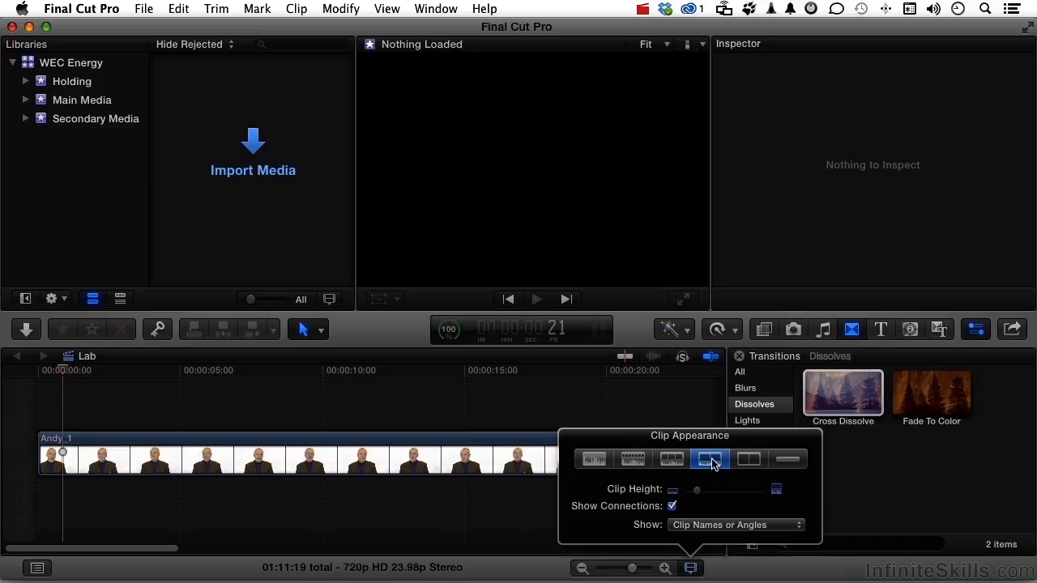
{"action": "left_click", "coordinate": [684, 458]}
{"action": "left_click", "coordinate": [748, 459]}
{"action": "mouse_move", "coordinate": [697, 490]}
{"action": "left_mouse_down"}
{"action": "mouse_move", "coordinate": [714, 497]}
{"action": "mouse_move", "coordinate": [698, 501]}
{"action": "left_mouse_up"}
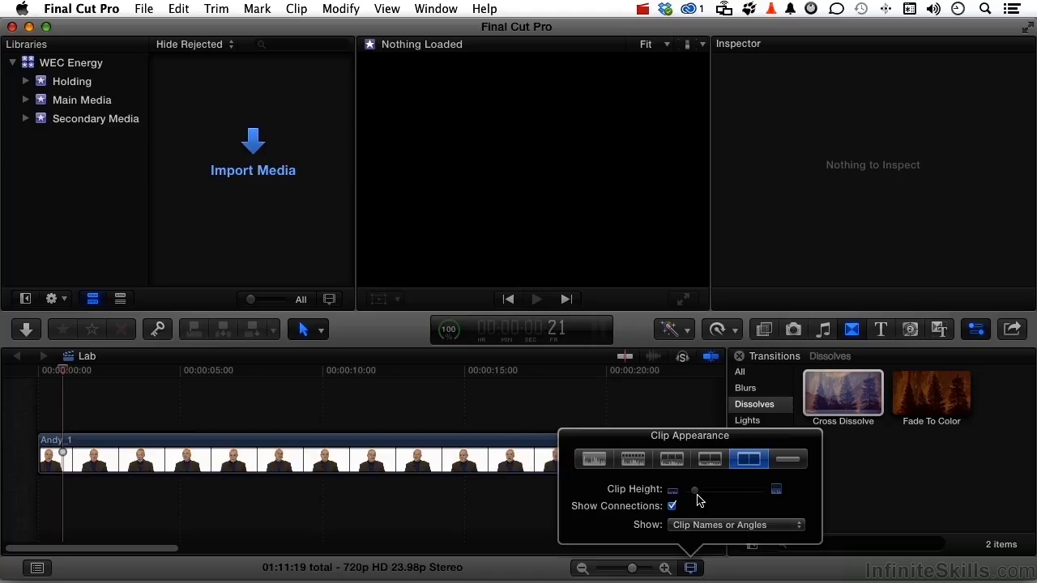
{"action": "left_click", "coordinate": [648, 417]}
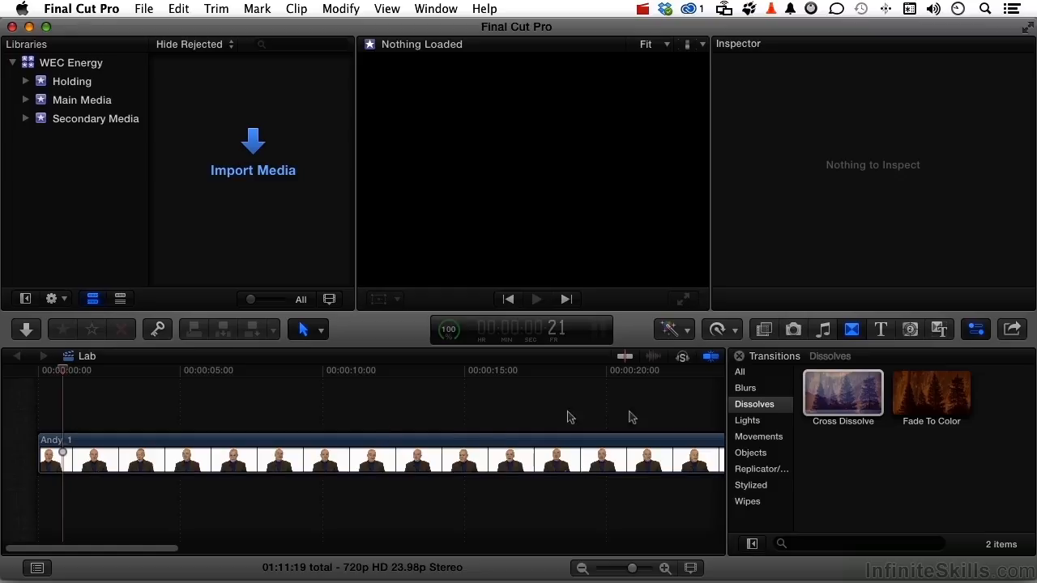
- Move the Lab timeline's playhead to about 2:22 with the Inspector showing, and select the clip
{"action": "left_click", "coordinate": [92, 372]}
{"action": "key", "text": "super+4"}
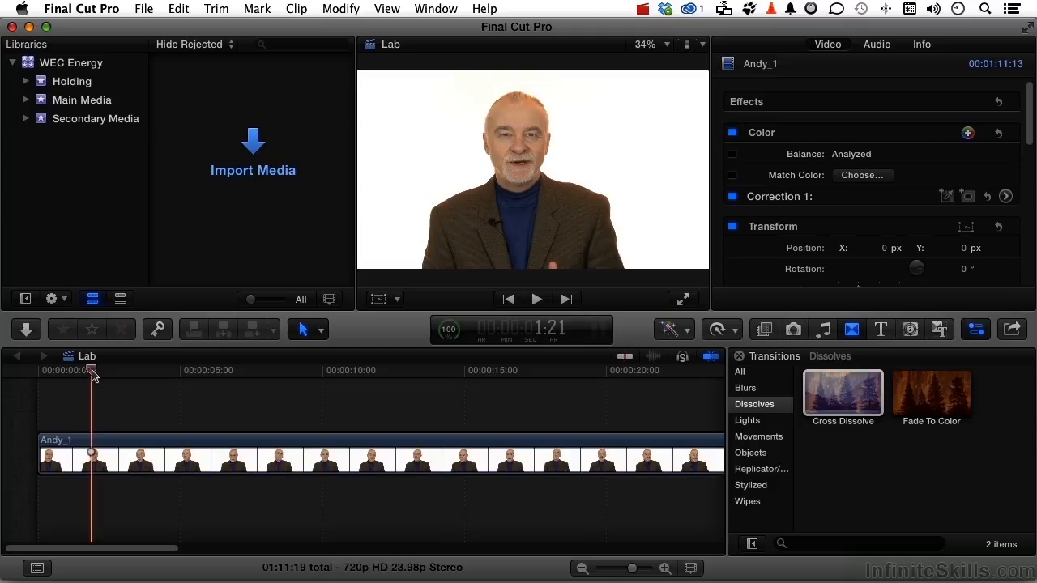
{"action": "left_click_drag", "start_coordinate": [94, 373], "coordinate": [120, 373]}
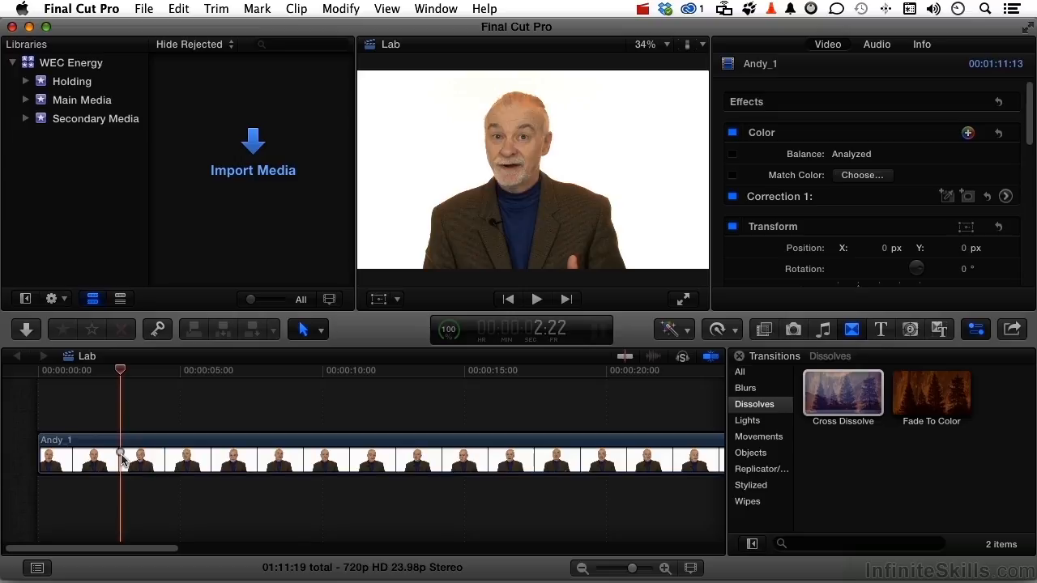
{"action": "left_click", "coordinate": [167, 453]}
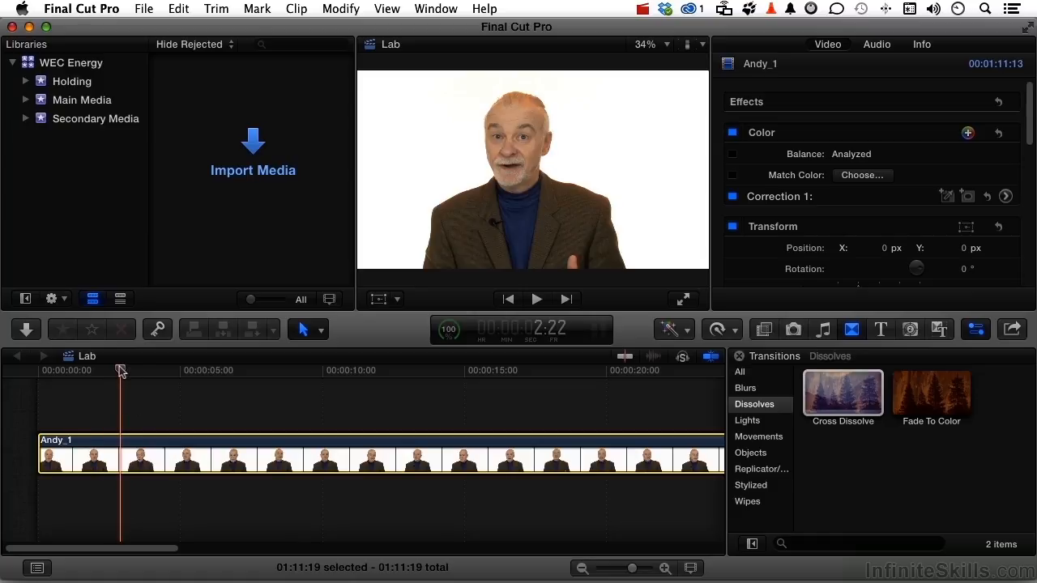
- Turn on the Transform controls and add Transform keyframes at the clip's start and at 4:12
{"action": "left_click_drag", "start_coordinate": [120, 371], "coordinate": [45, 370]}
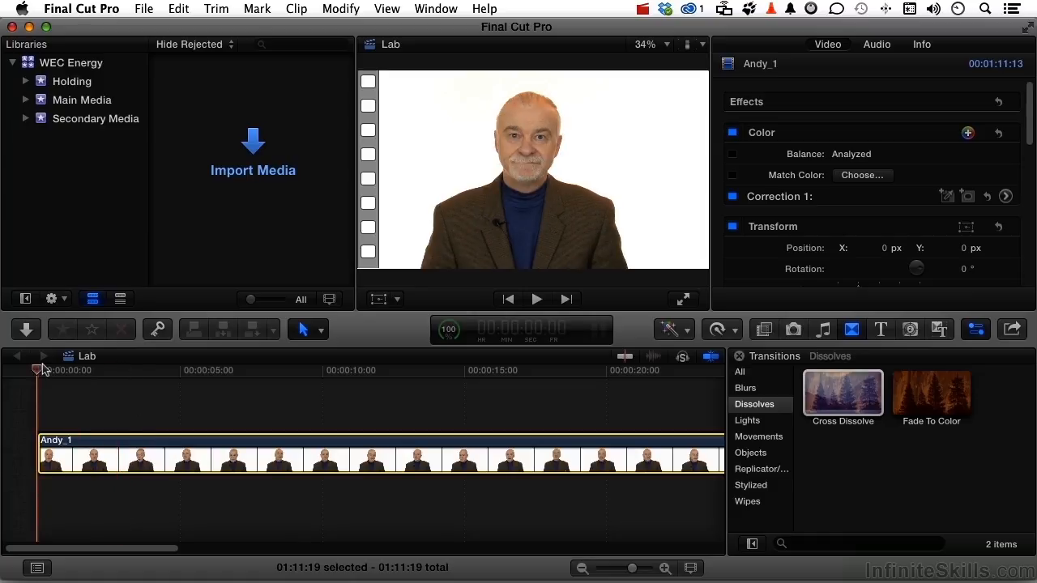
{"action": "left_click", "coordinate": [397, 300]}
{"action": "left_click", "coordinate": [438, 320]}
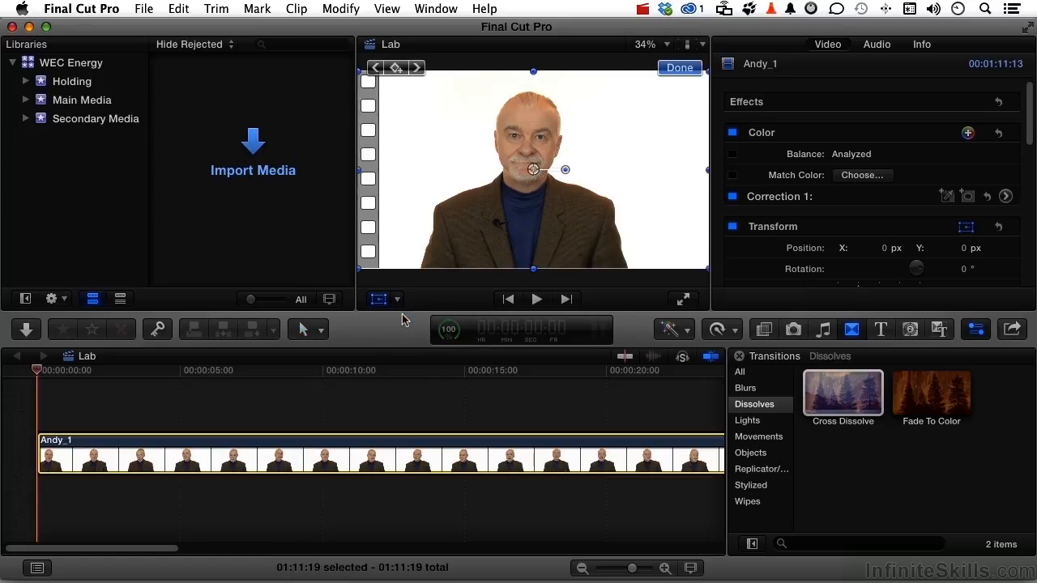
{"action": "left_click", "coordinate": [934, 171]}
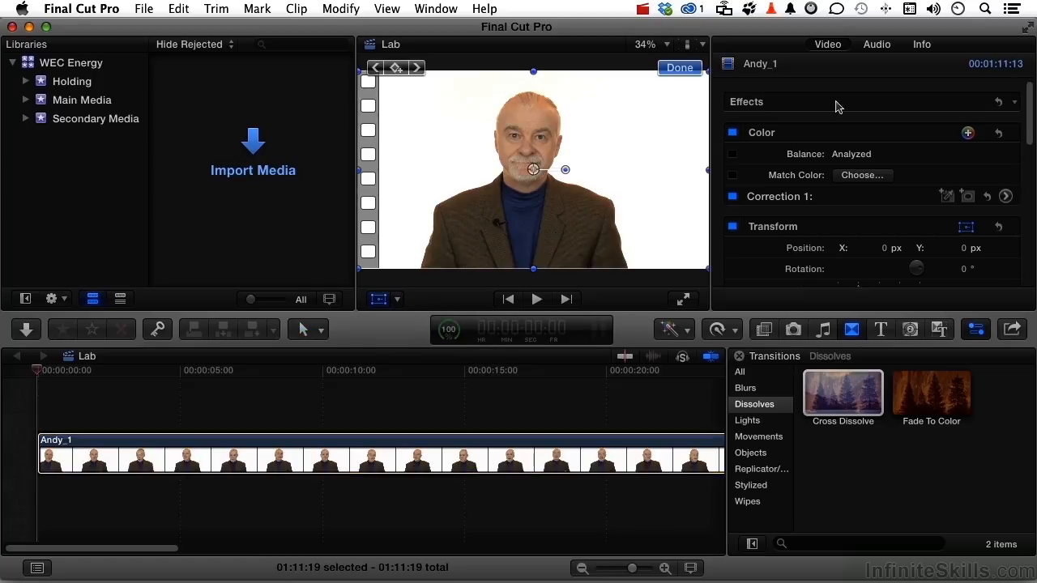
{"action": "left_click", "coordinate": [397, 68]}
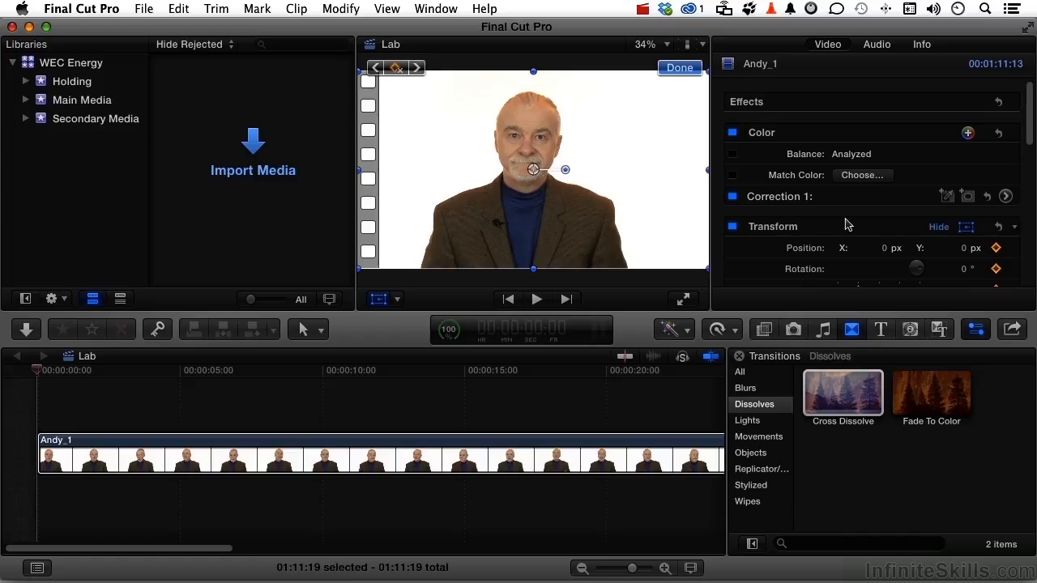
{"action": "scroll", "coordinate": [846, 225], "scroll_direction": "down", "scroll_amount": 5}
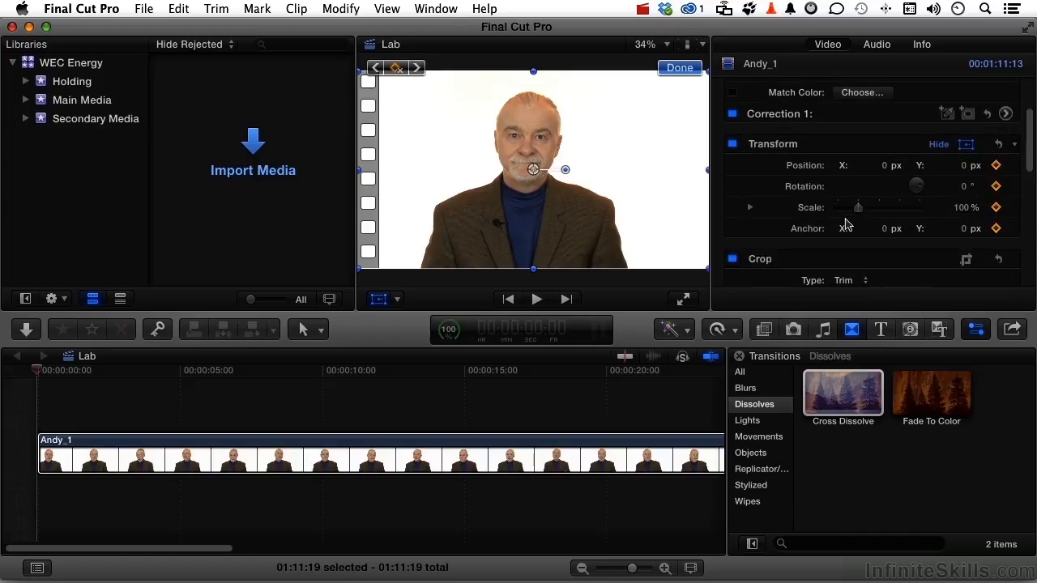
{"action": "left_click_drag", "start_coordinate": [37, 371], "coordinate": [166, 396]}
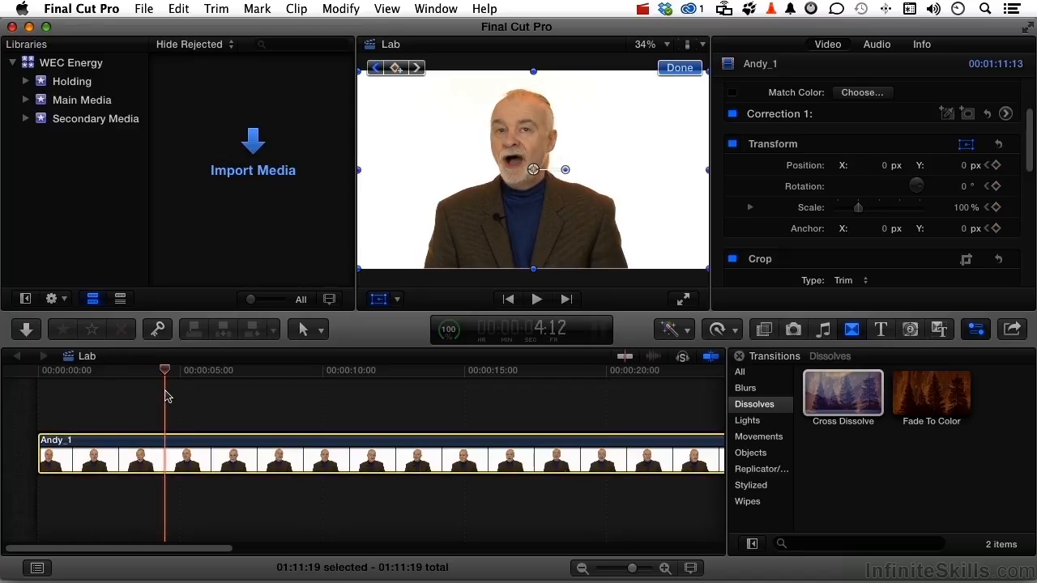
{"action": "left_click", "coordinate": [396, 67]}
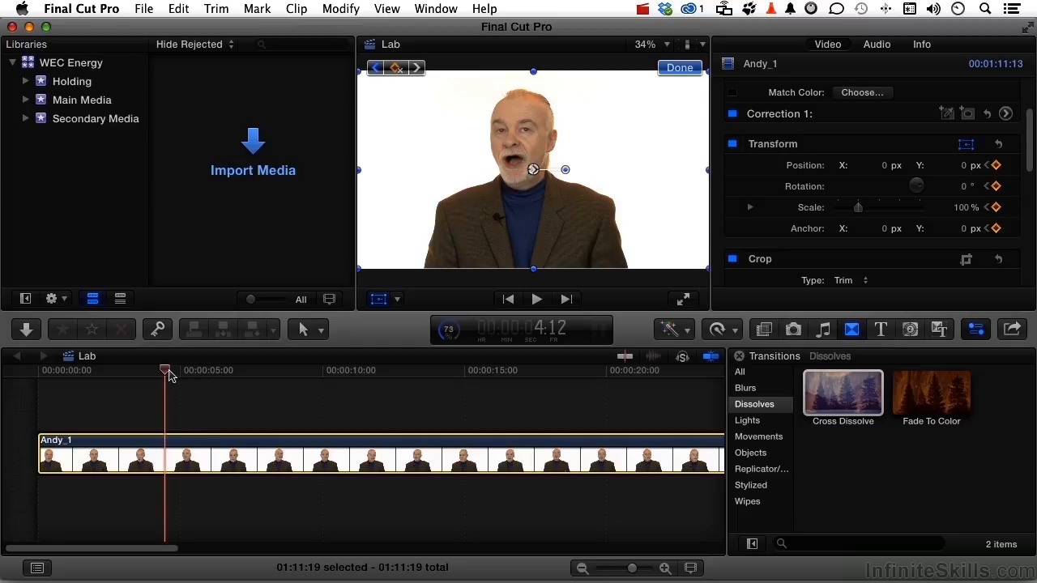
- At 6:03, keyframe the clip's Scale at 154% and its Position Y at -130 px
{"action": "left_click_drag", "start_coordinate": [170, 374], "coordinate": [213, 382]}
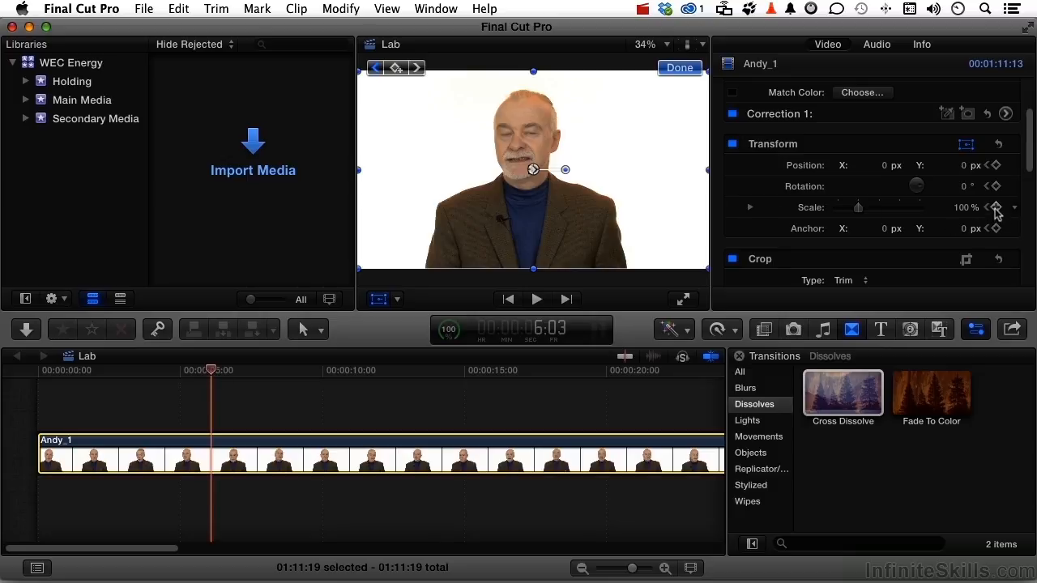
{"action": "left_click", "coordinate": [963, 208]}
{"action": "mouse_move", "coordinate": [963, 208]}
{"action": "left_mouse_down"}
{"action": "mouse_move", "coordinate": [966, 199]}
{"action": "mouse_move", "coordinate": [963, 213]}
{"action": "left_mouse_up"}
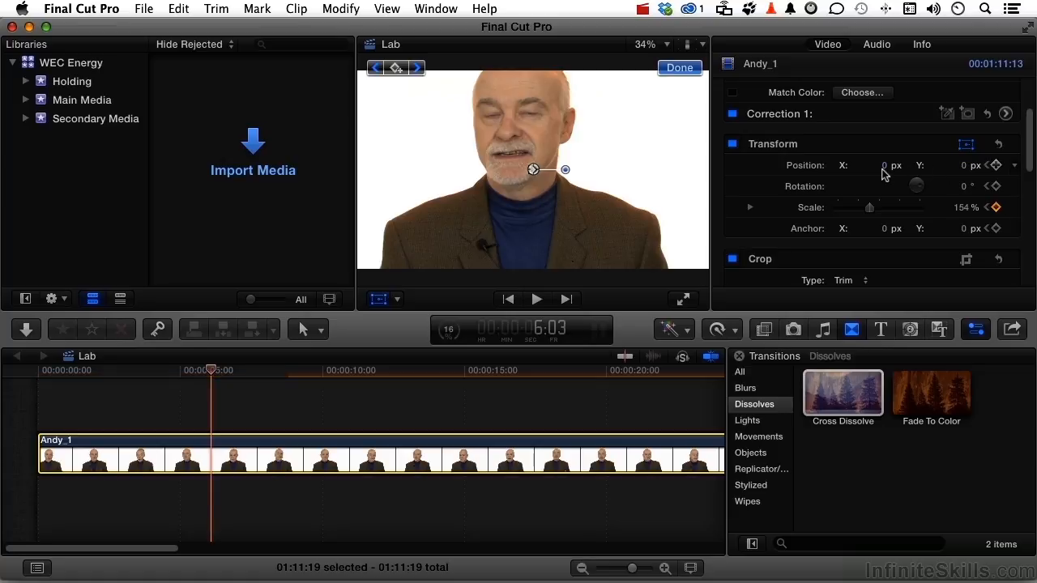
{"action": "left_click_drag", "start_coordinate": [963, 166], "coordinate": [963, 196]}
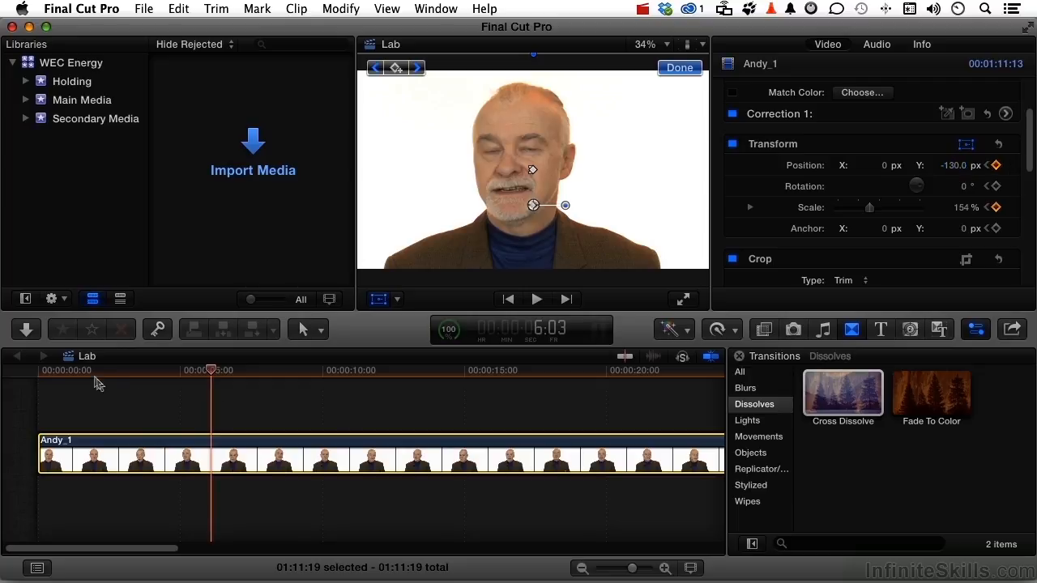
- Close the Transform controls and play the timeline from near the start to review the zoom-in
{"action": "left_click", "coordinate": [51, 376]}
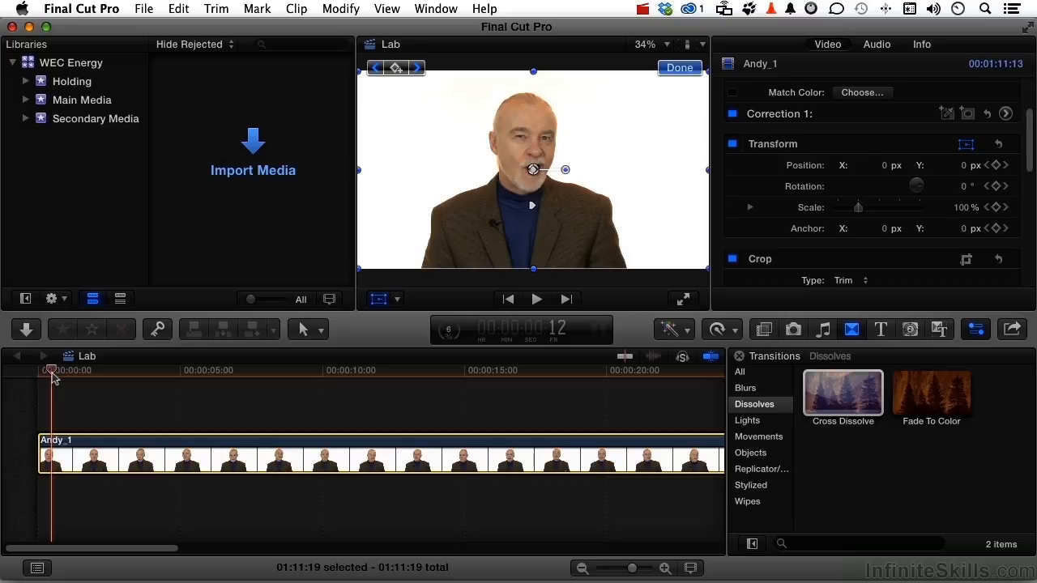
{"action": "left_click", "coordinate": [663, 70]}
{"action": "key", "text": "space"}
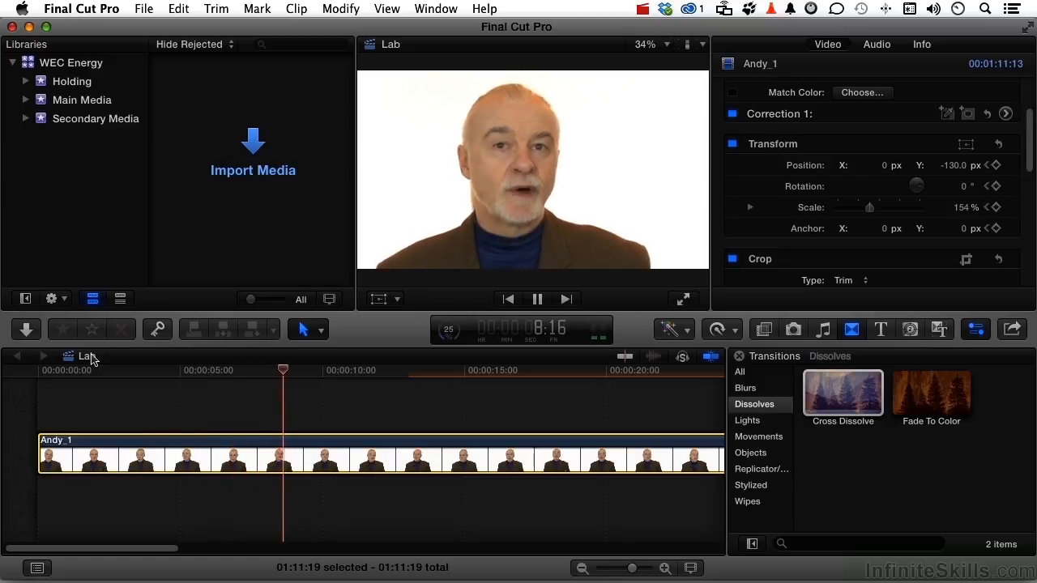
{"action": "key", "text": "space"}
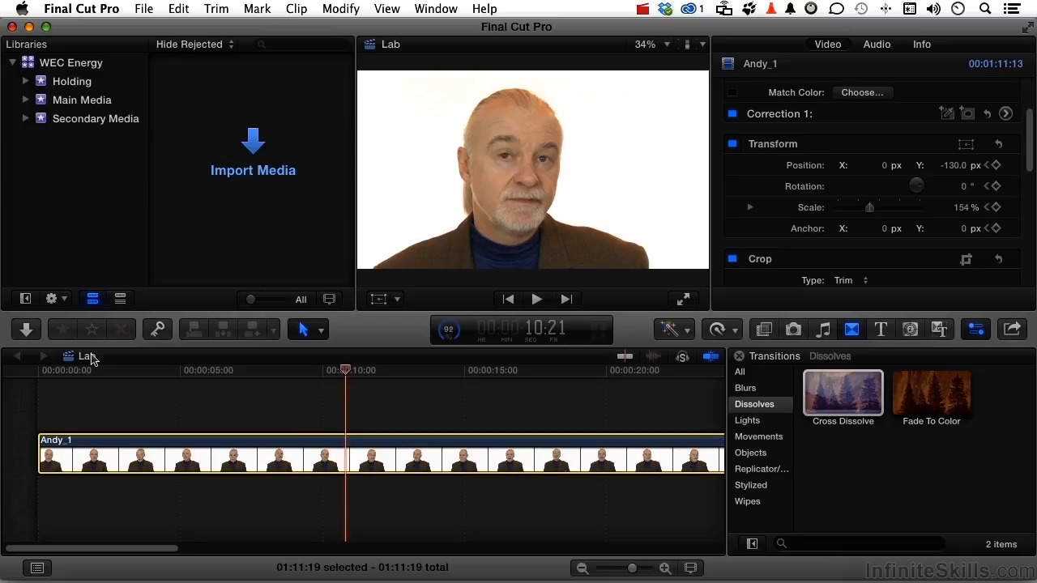
- Step the playhead to 11:00 and add a Transform keyframe that holds the zoomed framing
{"action": "key", "text": "Right"}
{"action": "key", "text": "Right"}
{"action": "key", "text": "Right"}
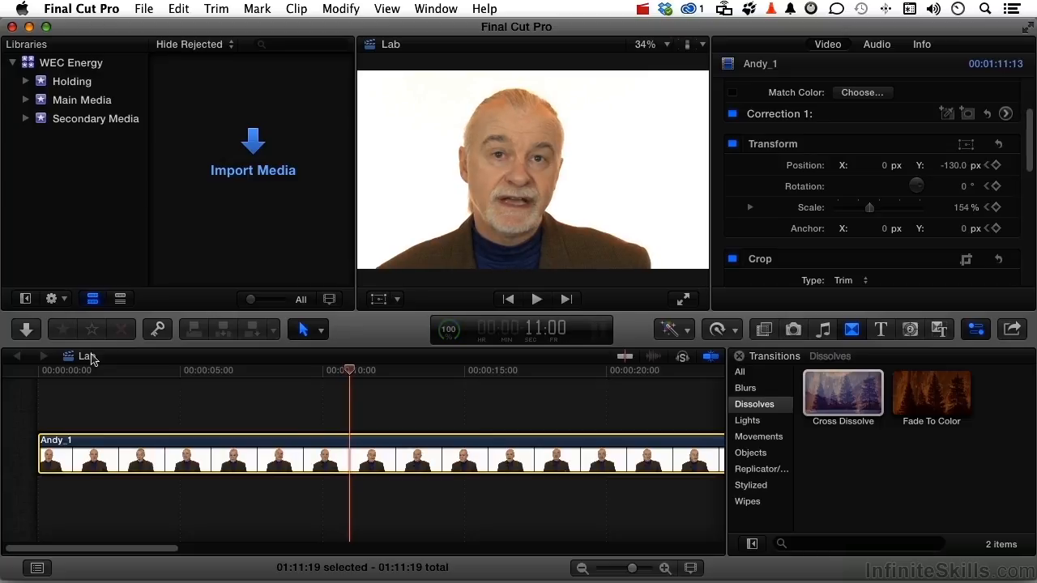
{"action": "left_click", "coordinate": [378, 300]}
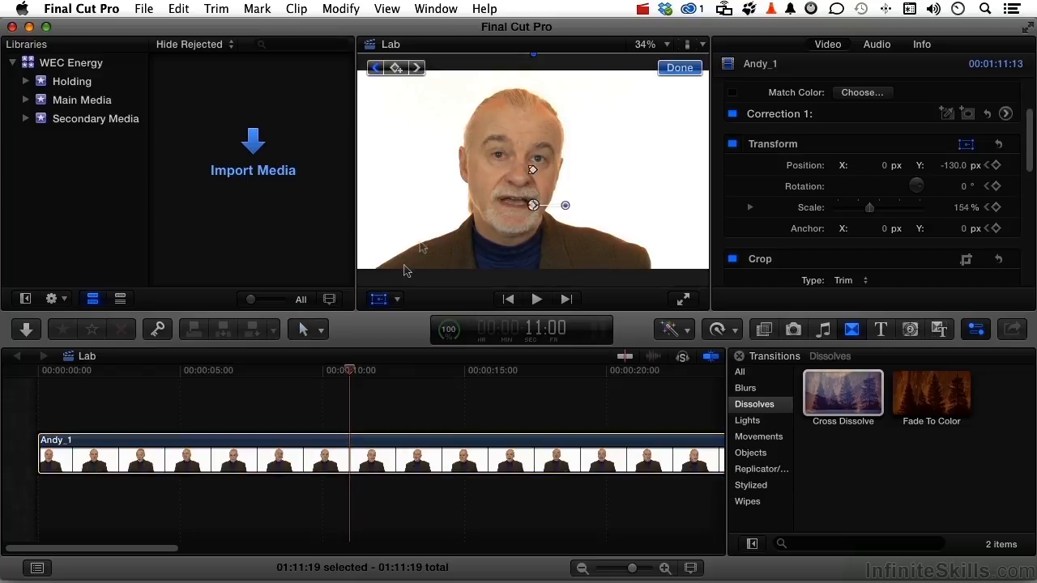
{"action": "left_click", "coordinate": [395, 68]}
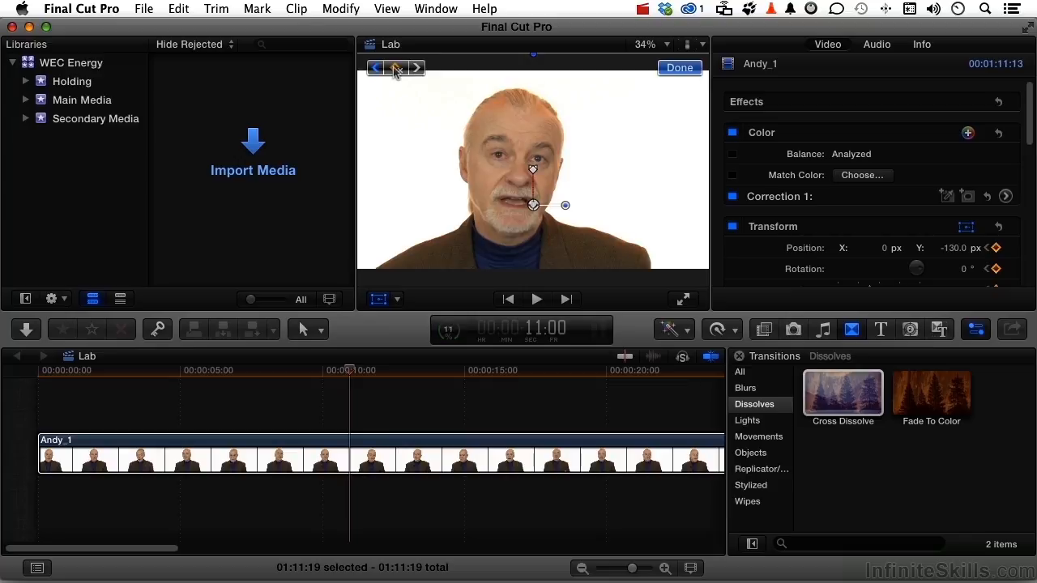
- At 12:15, set the clip's Scale to 100% and its Position Y to 0 px to zoom back out
{"action": "left_click_drag", "start_coordinate": [352, 373], "coordinate": [397, 384]}
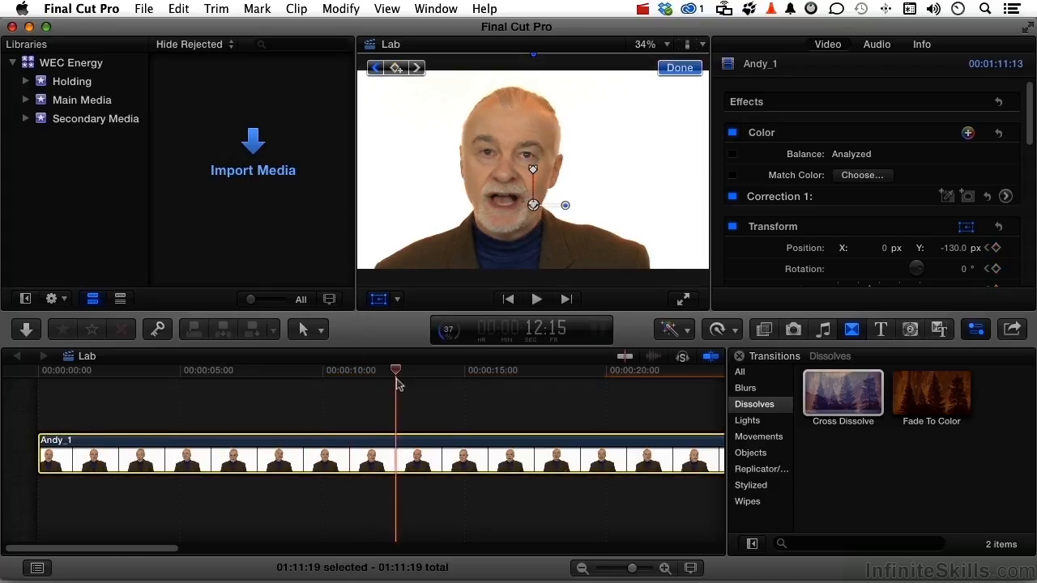
{"action": "scroll", "coordinate": [883, 177], "scroll_direction": "down", "scroll_amount": 2}
{"action": "scroll", "coordinate": [883, 177], "scroll_direction": "down", "scroll_amount": 1}
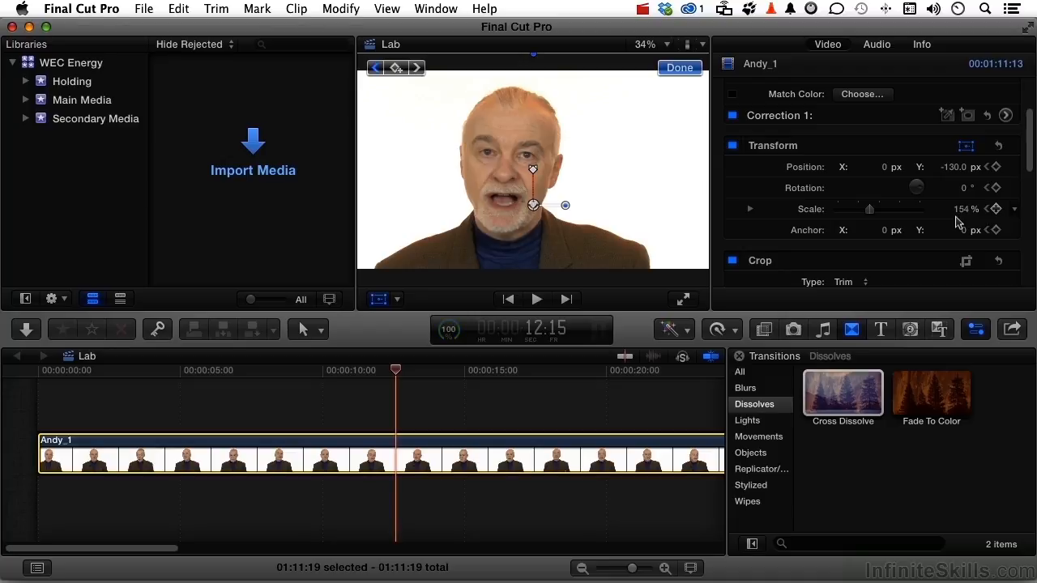
{"action": "left_click", "coordinate": [962, 210]}
{"action": "type", "text": "100"}
{"action": "key", "text": "Tab"}
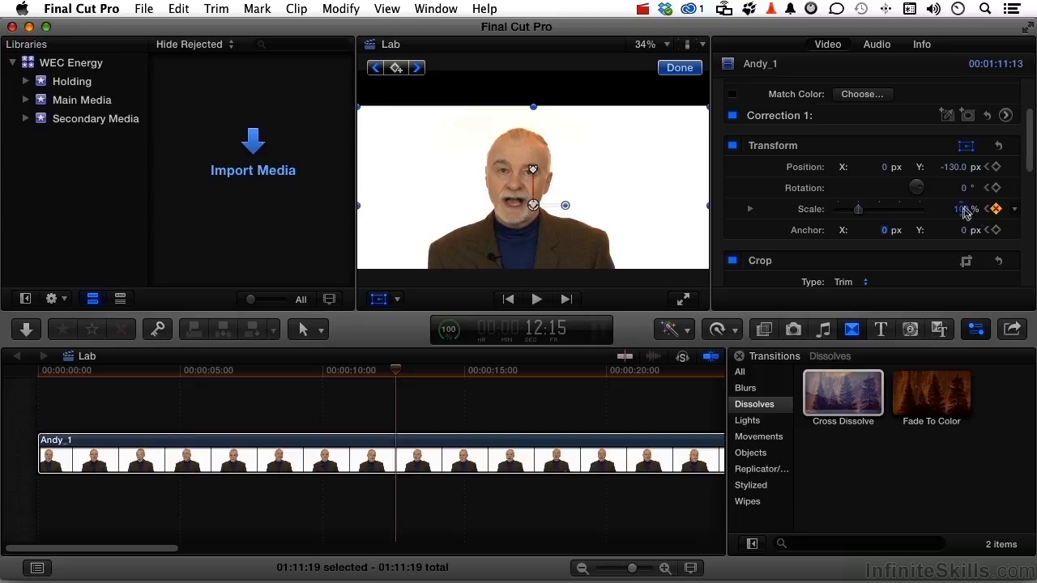
{"action": "left_click", "coordinate": [954, 167]}
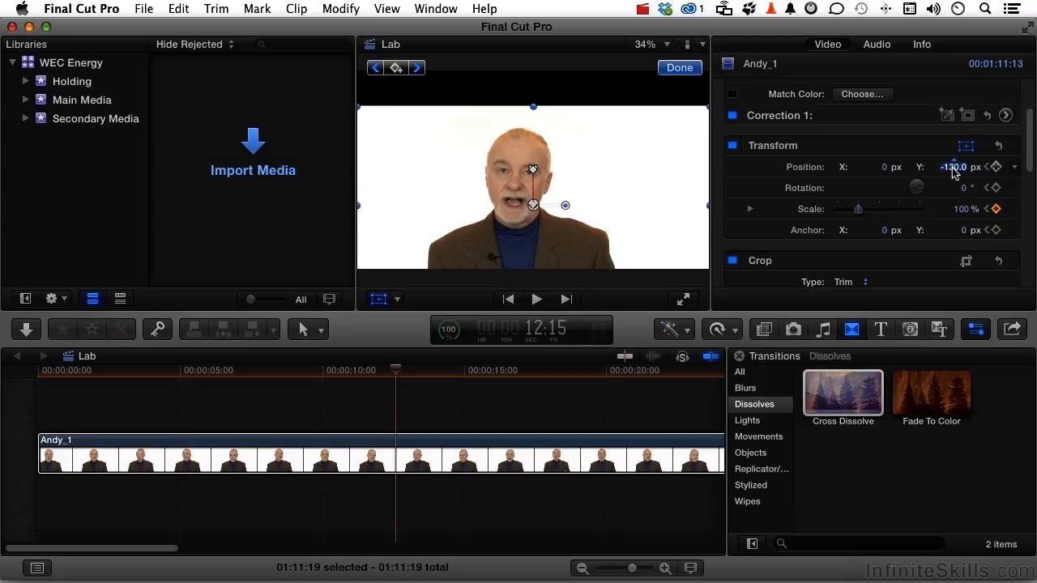
{"action": "type", "text": "0"}
{"action": "key", "text": "Return"}
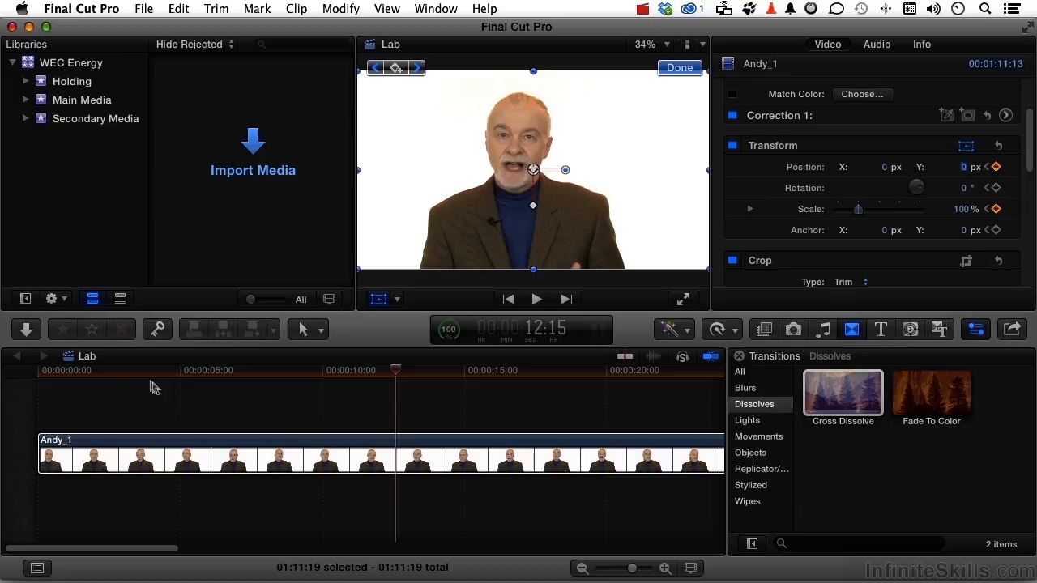
- Close the Transform controls and play from 2:00 to review the zoom-in and zoom-out, stopping at 16:09
{"action": "left_click", "coordinate": [95, 372]}
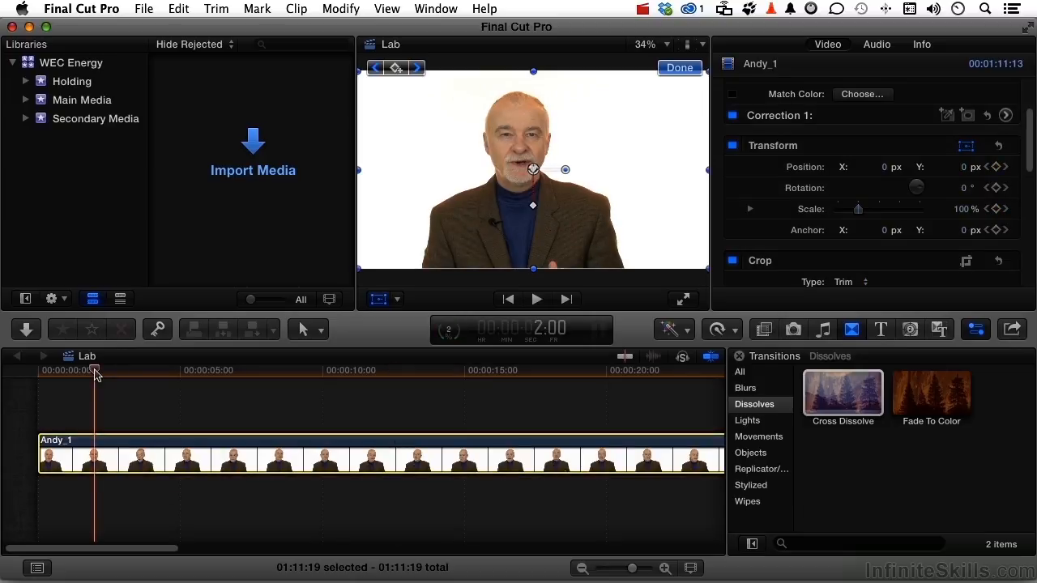
{"action": "left_click", "coordinate": [678, 68]}
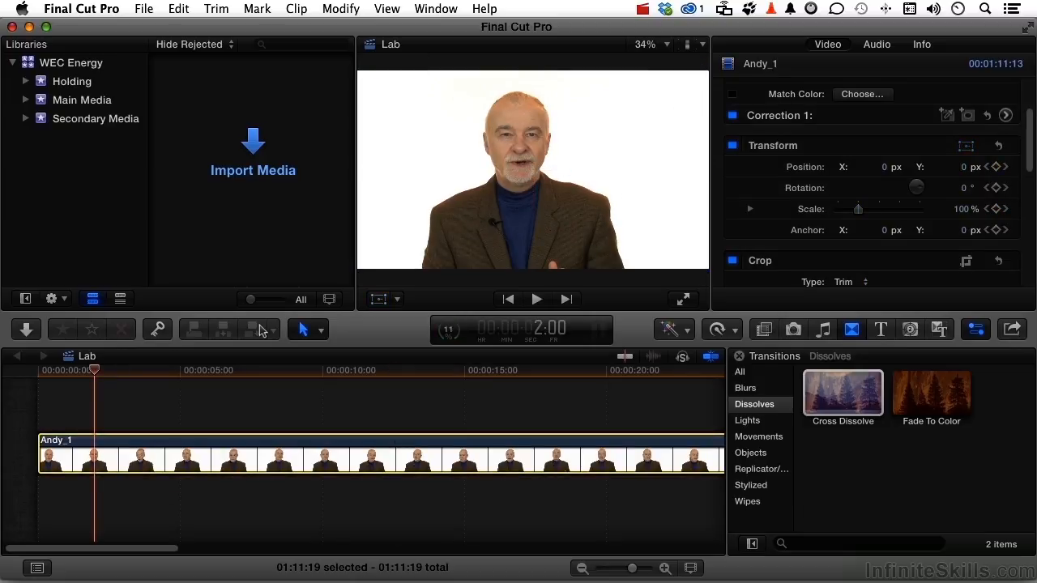
{"action": "key", "text": "space"}
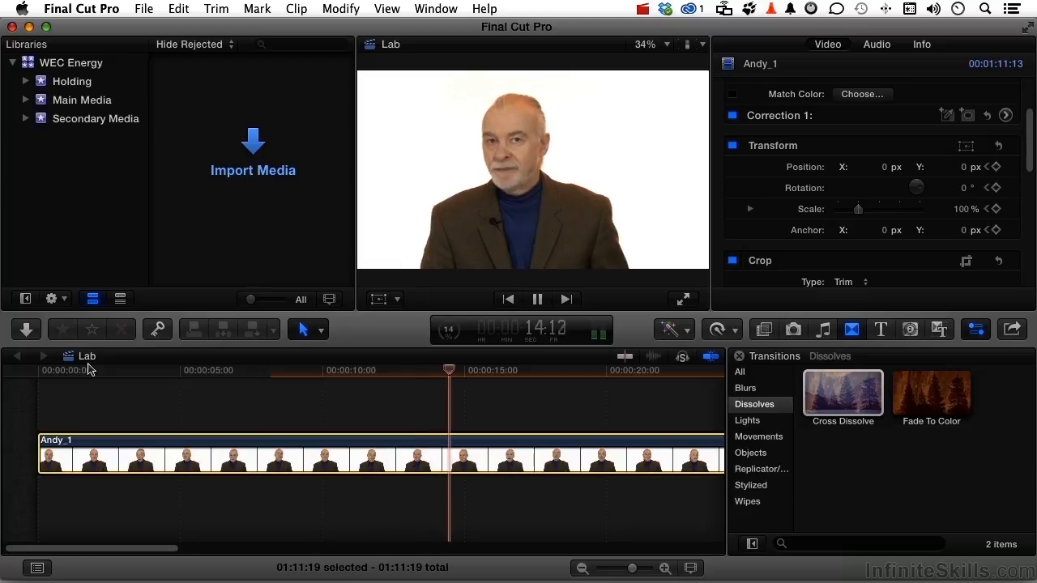
{"action": "key", "text": "space"}
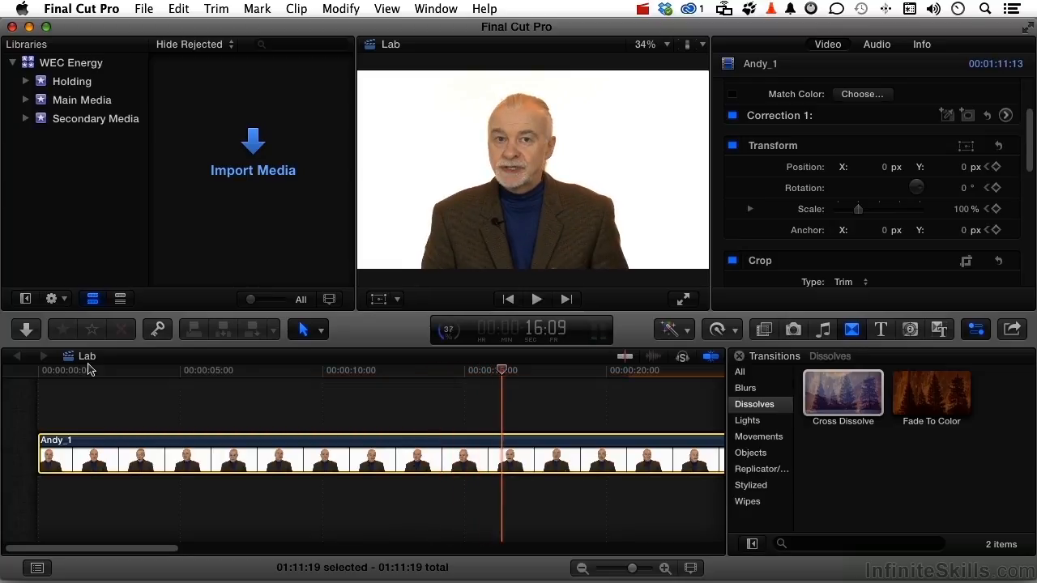
- Add a Transform keyframe to the interview clip at 16:09 and set its Position X to -221.0 px at 17:12
{"action": "left_click", "coordinate": [380, 299]}
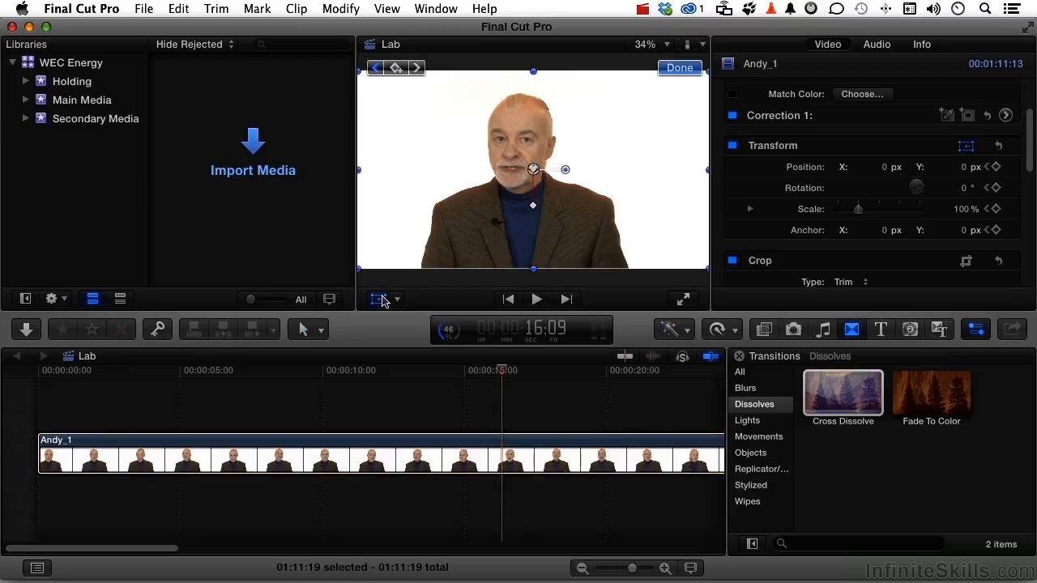
{"action": "left_click", "coordinate": [397, 68]}
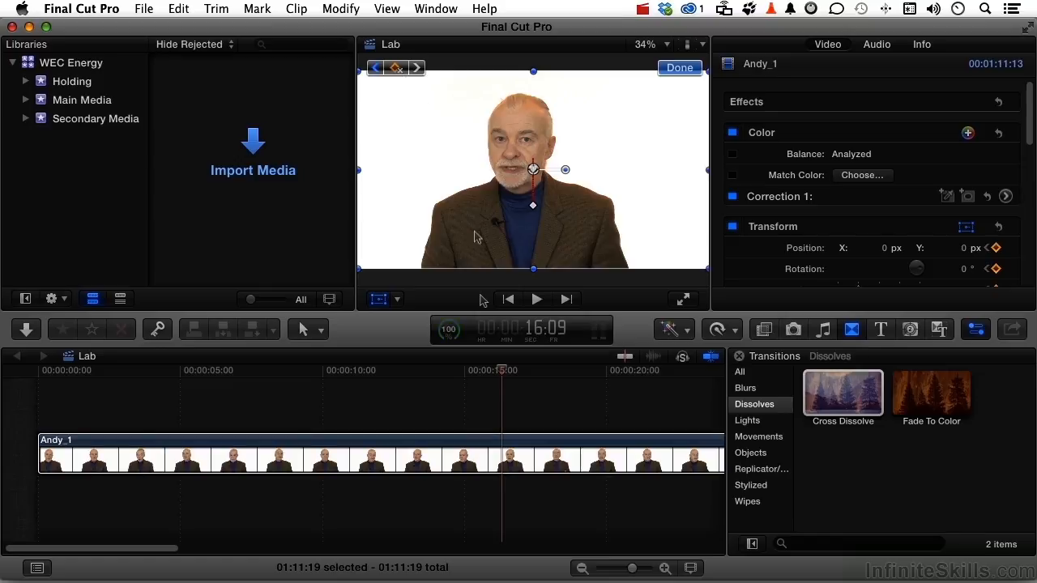
{"action": "left_click_drag", "start_coordinate": [504, 372], "coordinate": [535, 372]}
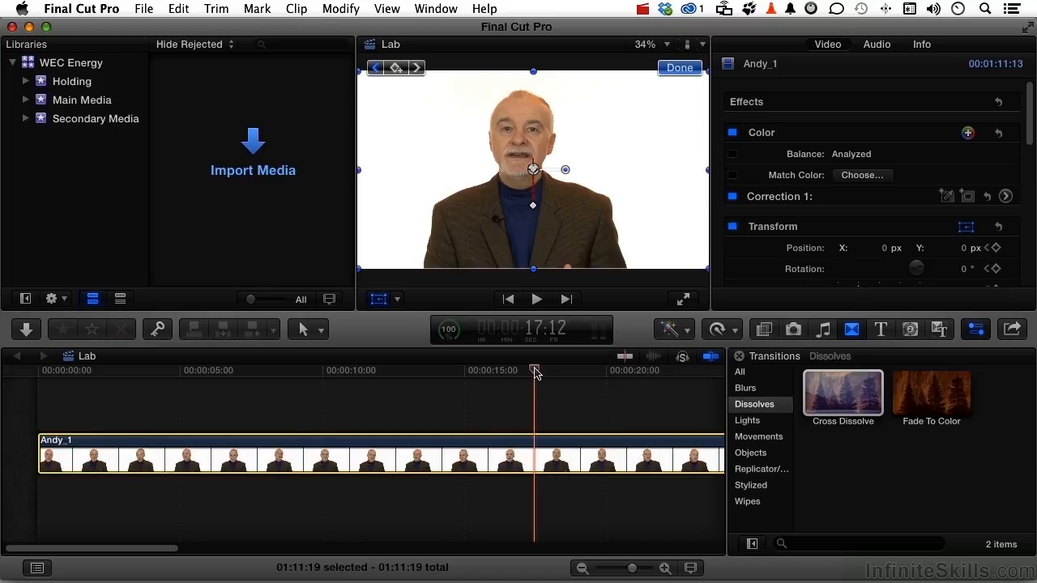
{"action": "scroll", "coordinate": [886, 231], "scroll_direction": "down", "scroll_amount": 2}
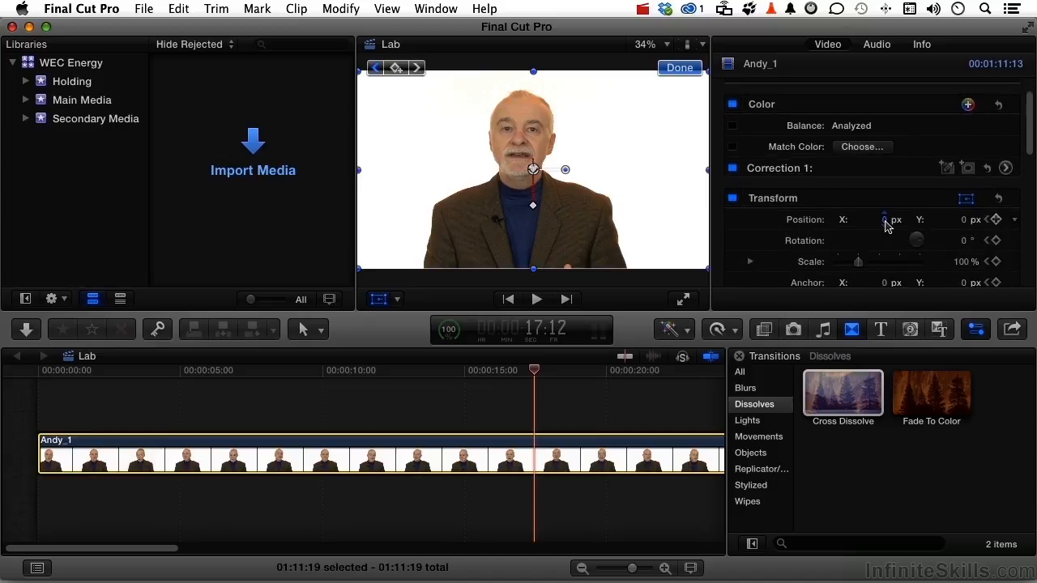
{"action": "left_click_drag", "start_coordinate": [886, 226], "coordinate": [829, 226]}
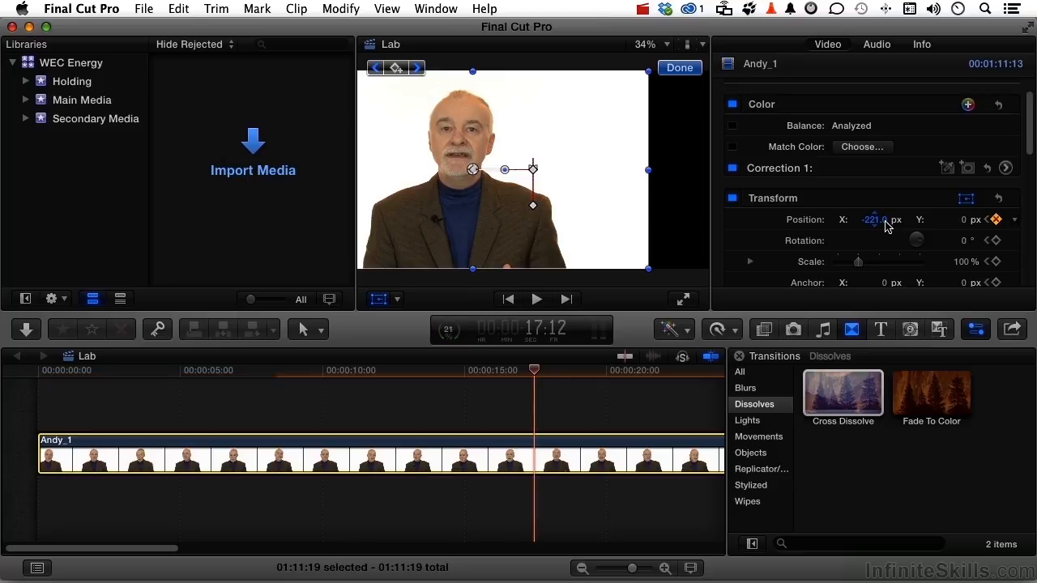
{"action": "left_click", "coordinate": [885, 227]}
- Place a Custom solid generator beneath the interview clip, starting shortly before the 15-second mark and extending past the playhead
{"action": "left_click", "coordinate": [910, 329]}
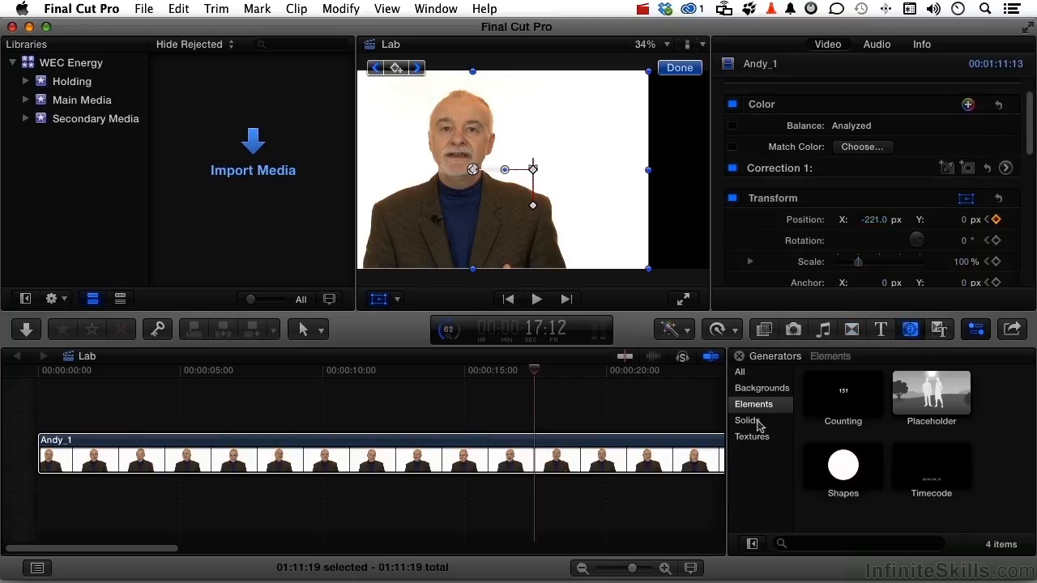
{"action": "left_click", "coordinate": [759, 423]}
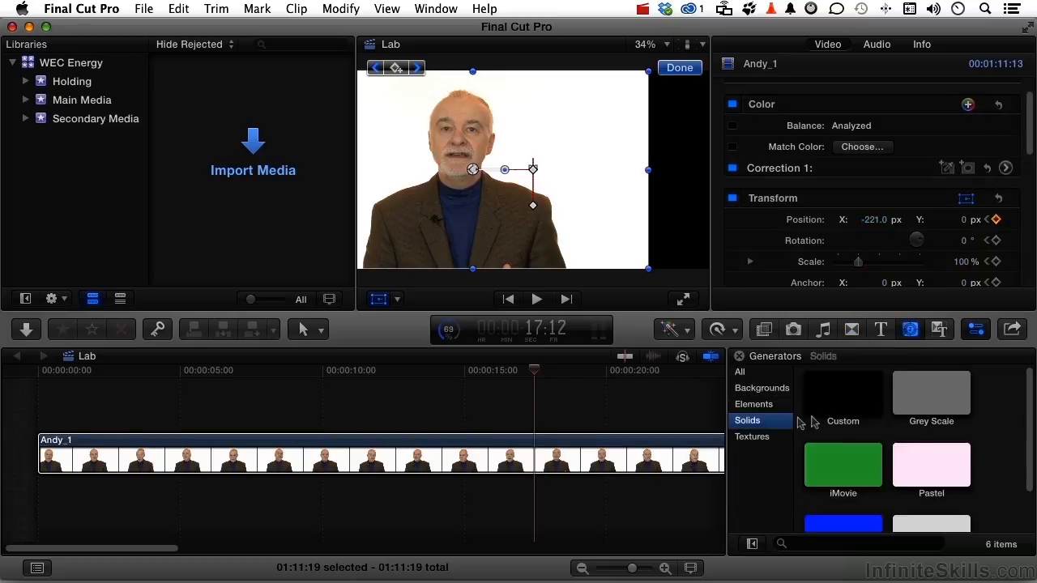
{"action": "left_click_drag", "start_coordinate": [834, 399], "coordinate": [428, 501]}
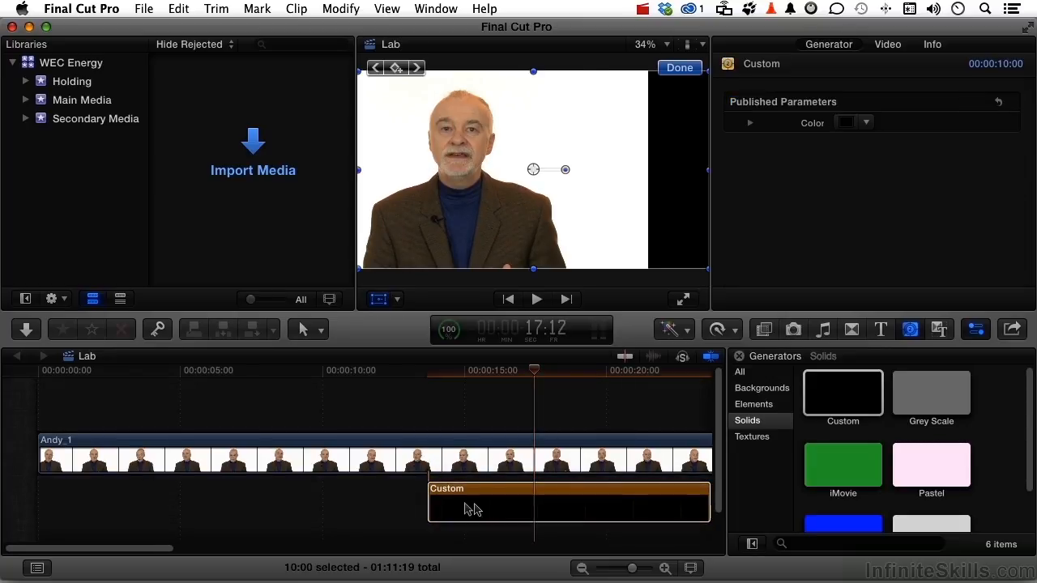
- Set the Custom generator's color to White from the Apple palette and close the color picker
{"action": "left_click", "coordinate": [845, 123]}
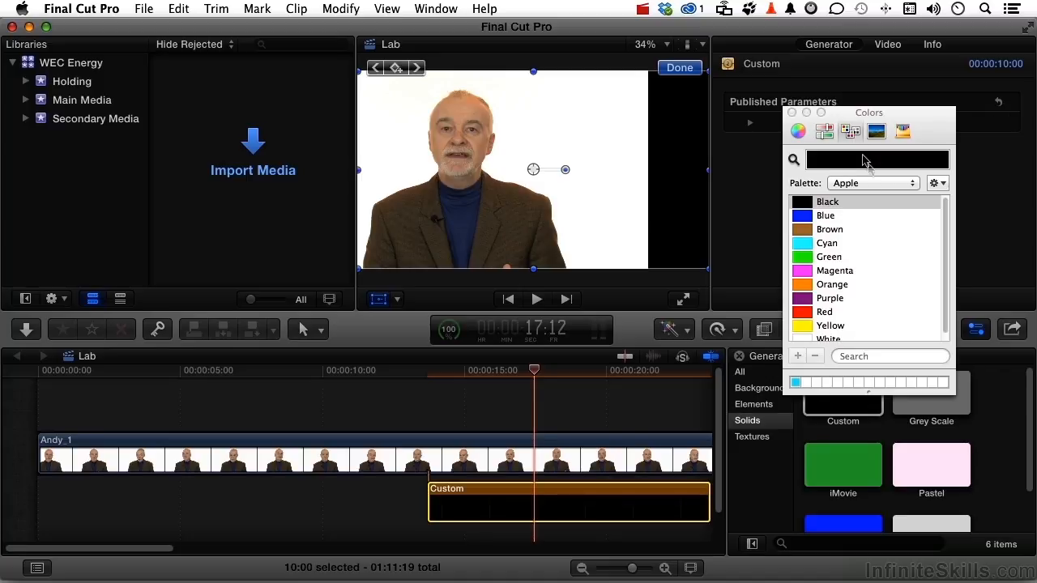
{"action": "left_click", "coordinate": [861, 186]}
{"action": "left_click", "coordinate": [861, 186]}
{"action": "scroll", "coordinate": [875, 296], "scroll_direction": "down", "scroll_amount": 1}
{"action": "left_click", "coordinate": [804, 336]}
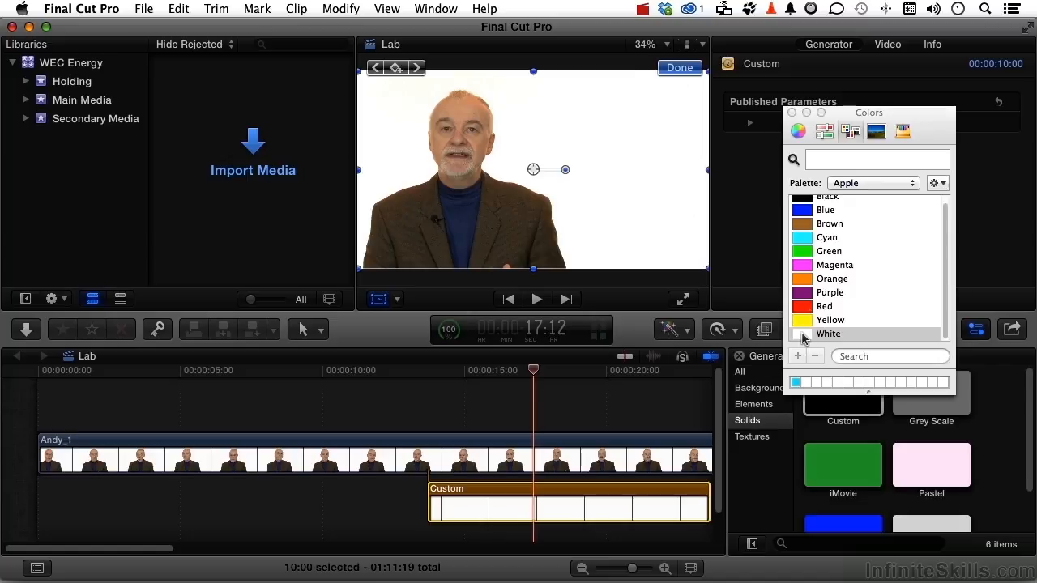
{"action": "left_click", "coordinate": [793, 113]}
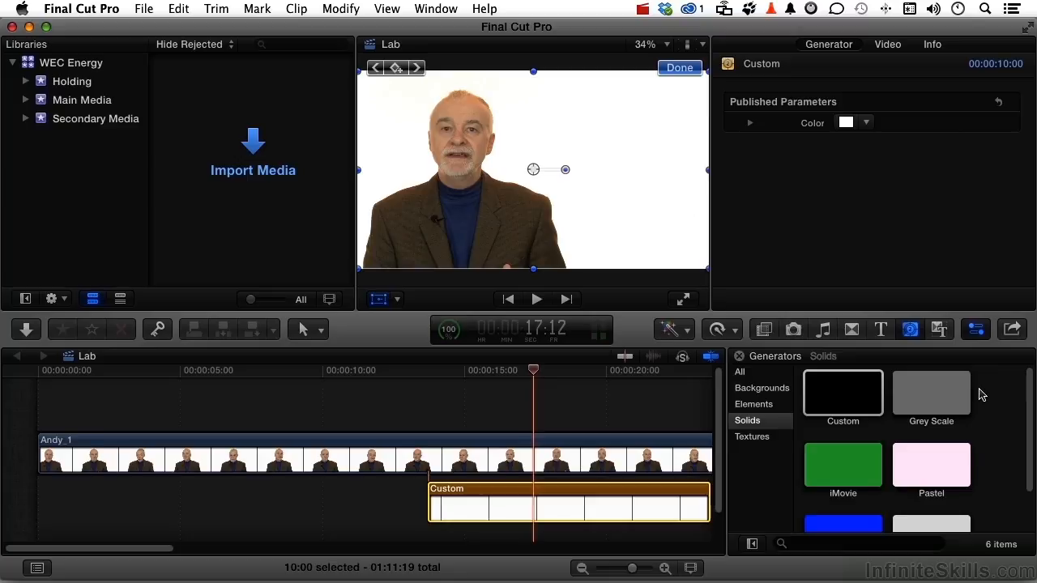
- Place the Stamp title from Elements above the interview clip, just after 17:12, and move the playhead to 19:22
{"action": "left_click", "coordinate": [881, 329]}
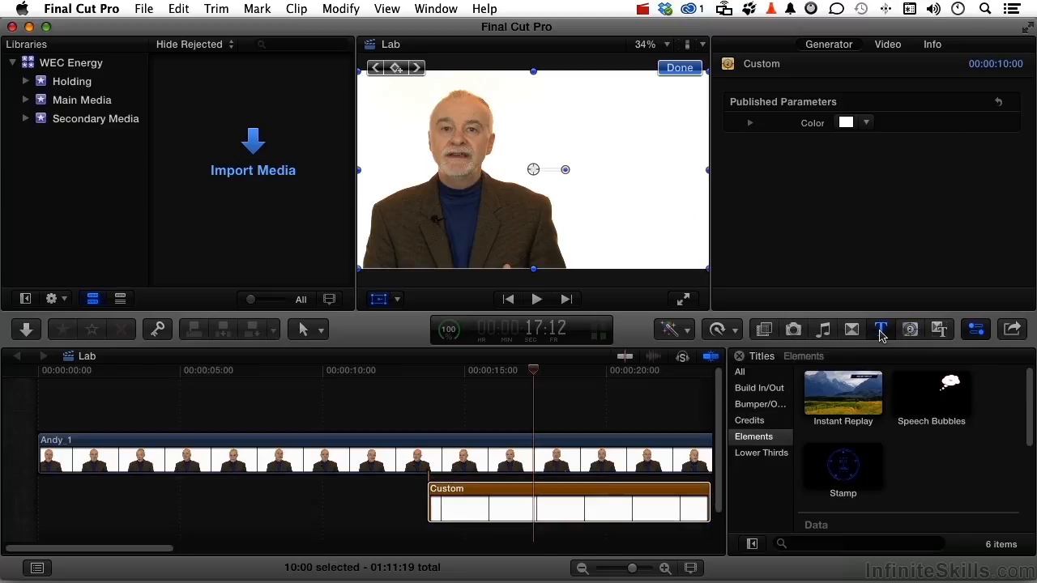
{"action": "left_click", "coordinate": [836, 397]}
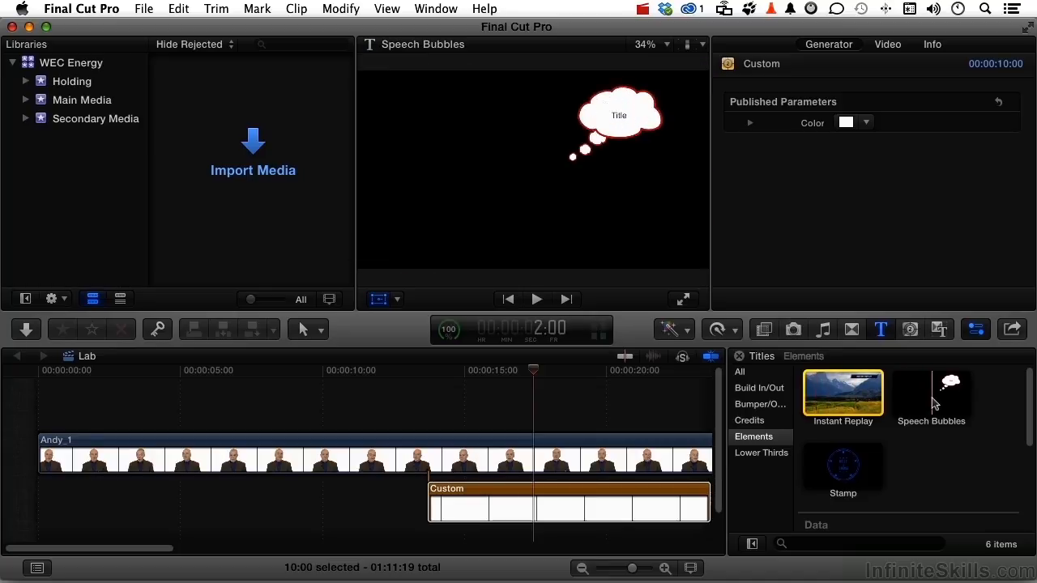
{"action": "left_click_drag", "start_coordinate": [843, 466], "coordinate": [546, 419]}
{"action": "left_click", "coordinate": [604, 370]}
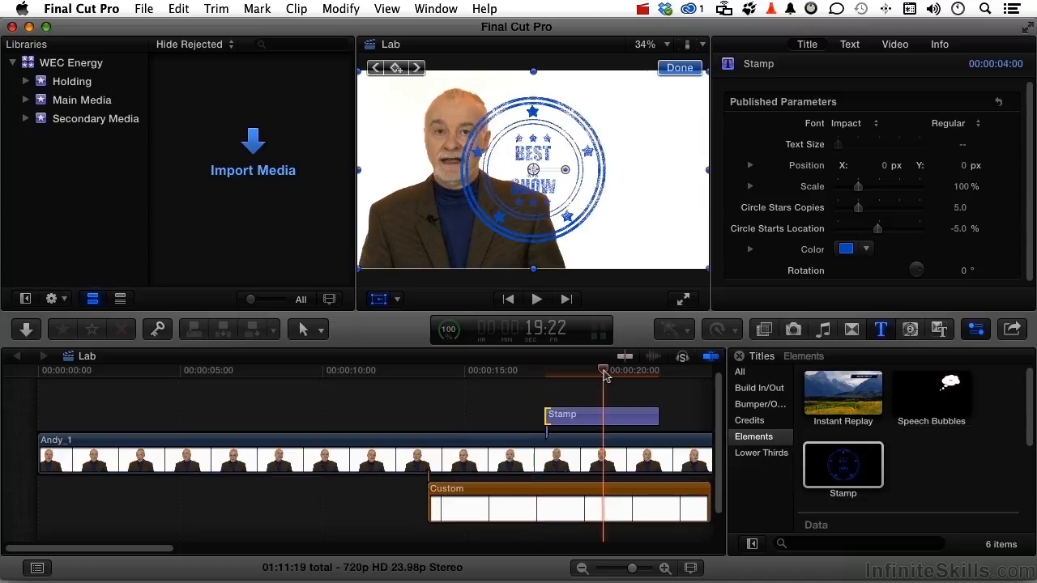
- Close the Transform controls and set the Stamp title's Position X to 44.4 px so it sits beside the speaker
{"action": "left_click", "coordinate": [673, 71]}
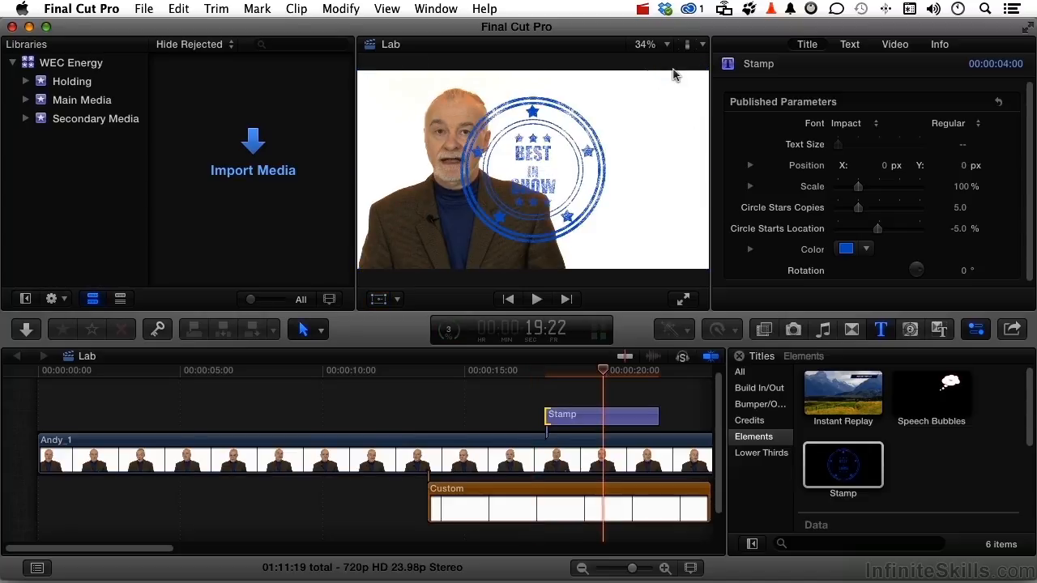
{"action": "left_click", "coordinate": [623, 418]}
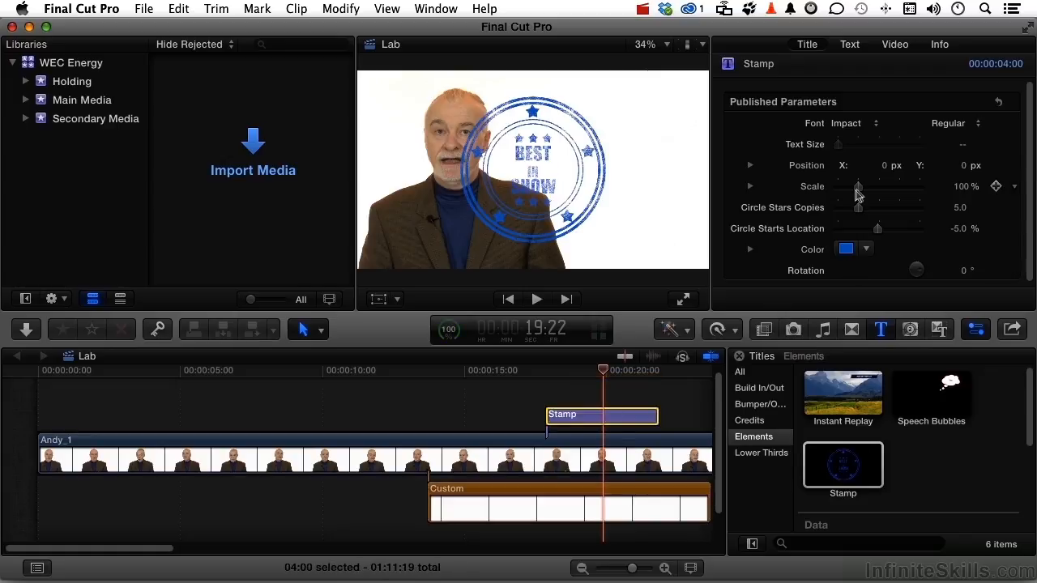
{"action": "left_click_drag", "start_coordinate": [882, 166], "coordinate": [919, 165]}
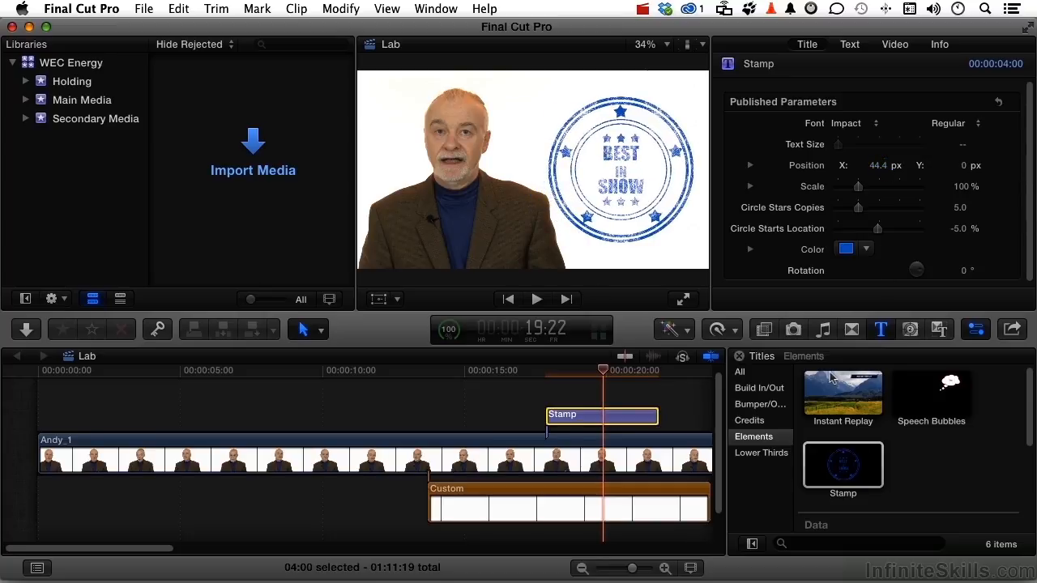
- Apply a Cross Dissolve to both ends of the Stamp title
{"action": "left_click", "coordinate": [883, 335]}
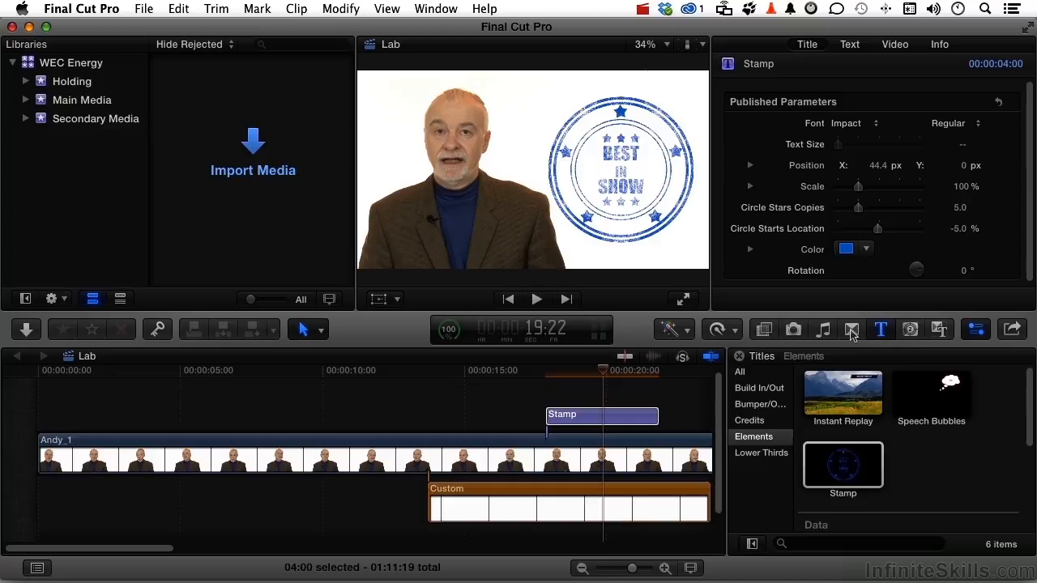
{"action": "left_click", "coordinate": [851, 332]}
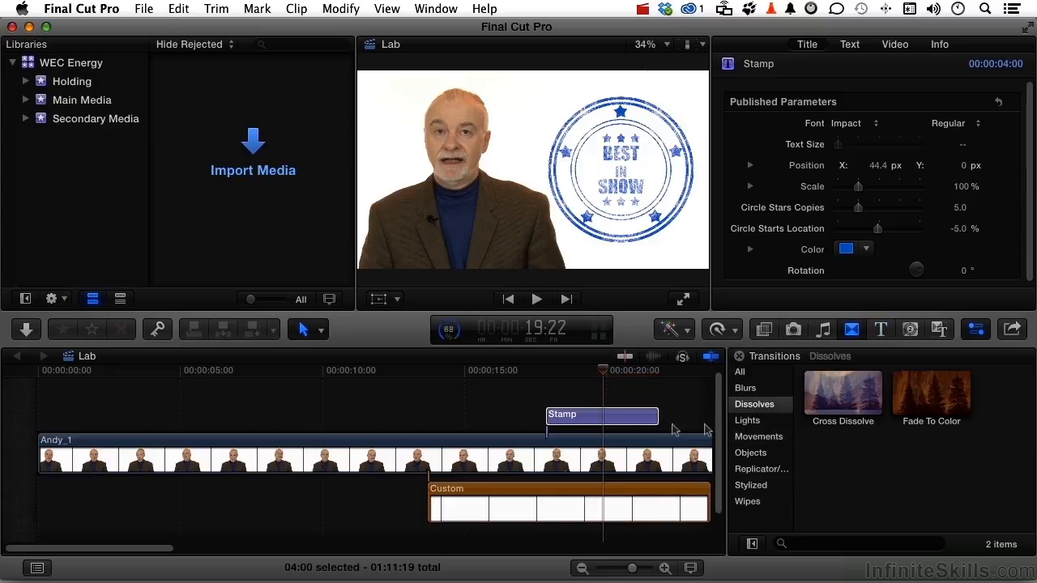
{"action": "left_click", "coordinate": [649, 419]}
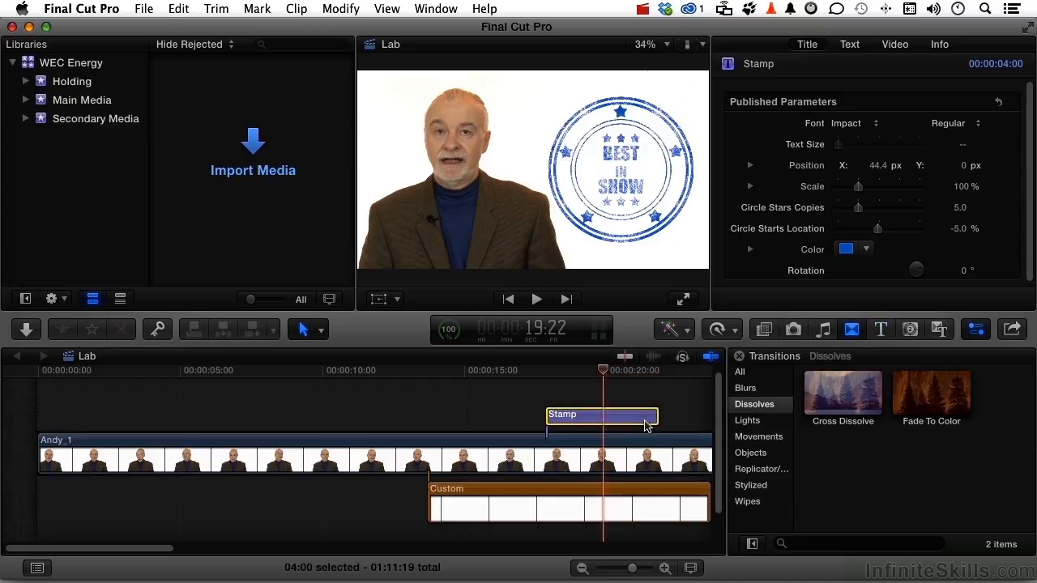
{"action": "double_click", "coordinate": [839, 396]}
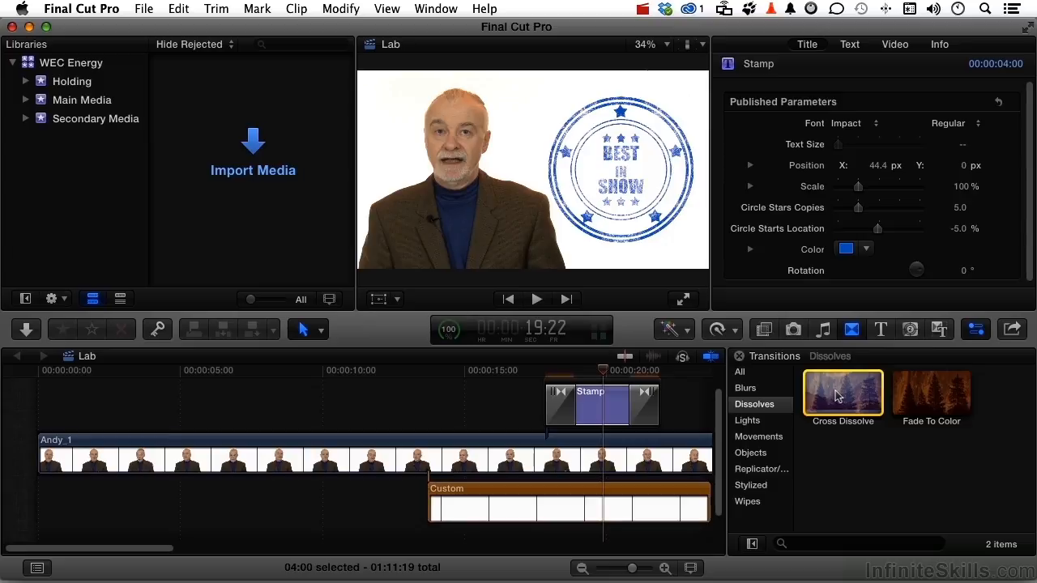
- Play the timeline from 16:09 to review the sideways move and the dissolving stamp, stopping at 22:21
{"action": "left_click", "coordinate": [533, 372]}
{"action": "left_click_drag", "start_coordinate": [533, 374], "coordinate": [503, 378]}
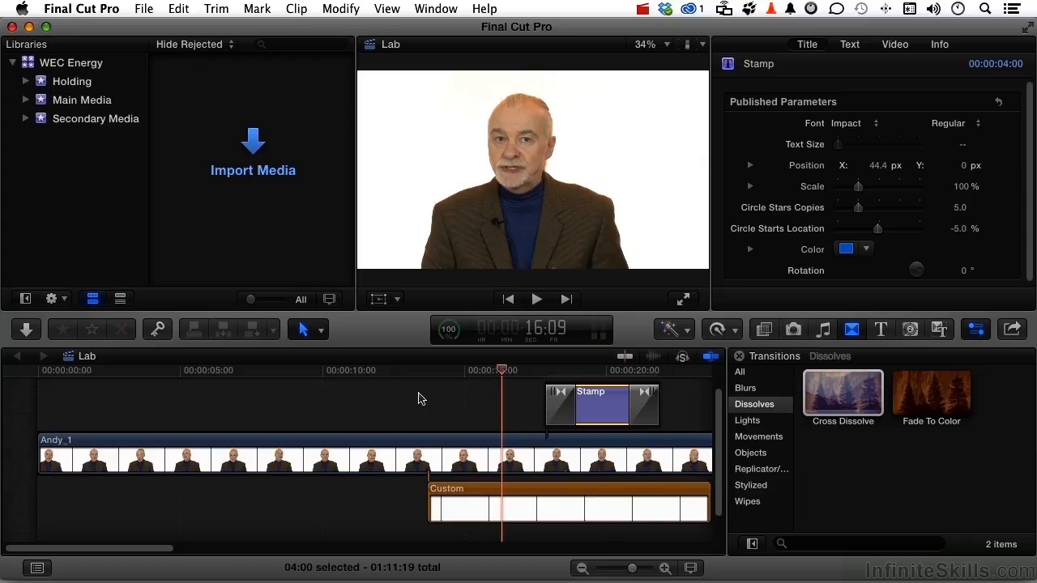
{"action": "key", "text": "space"}
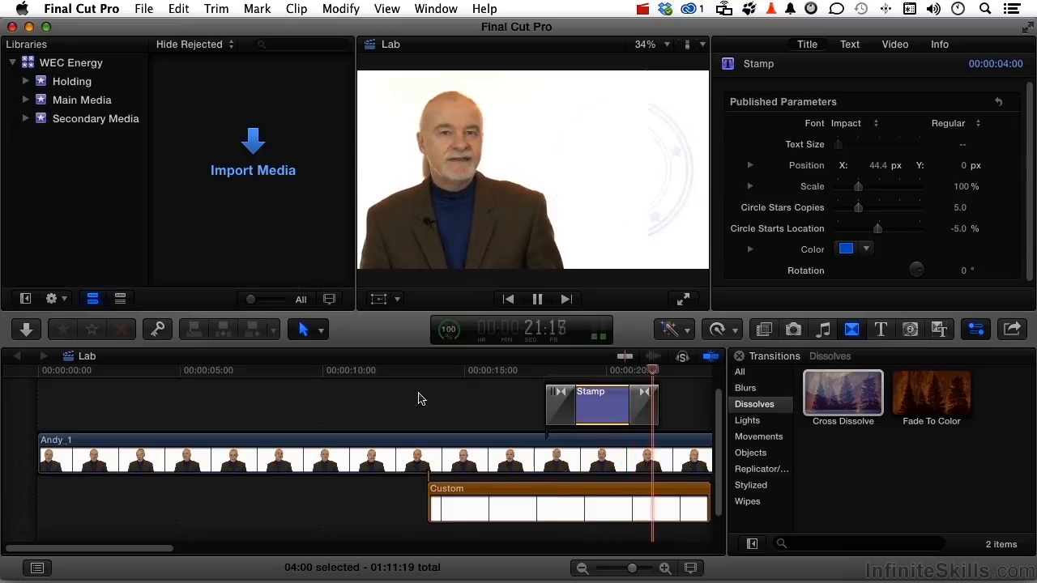
{"action": "key", "text": "space"}
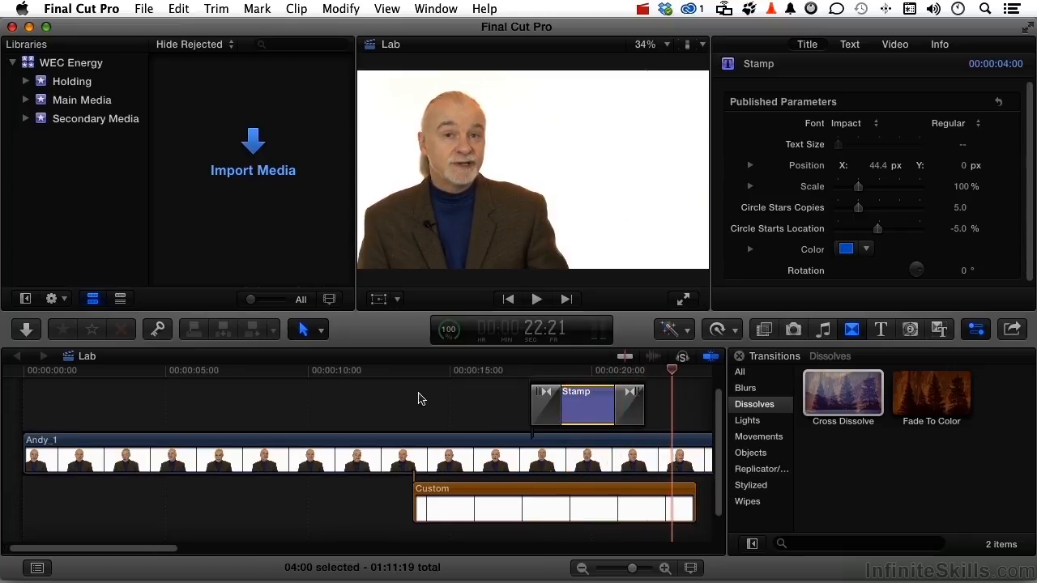